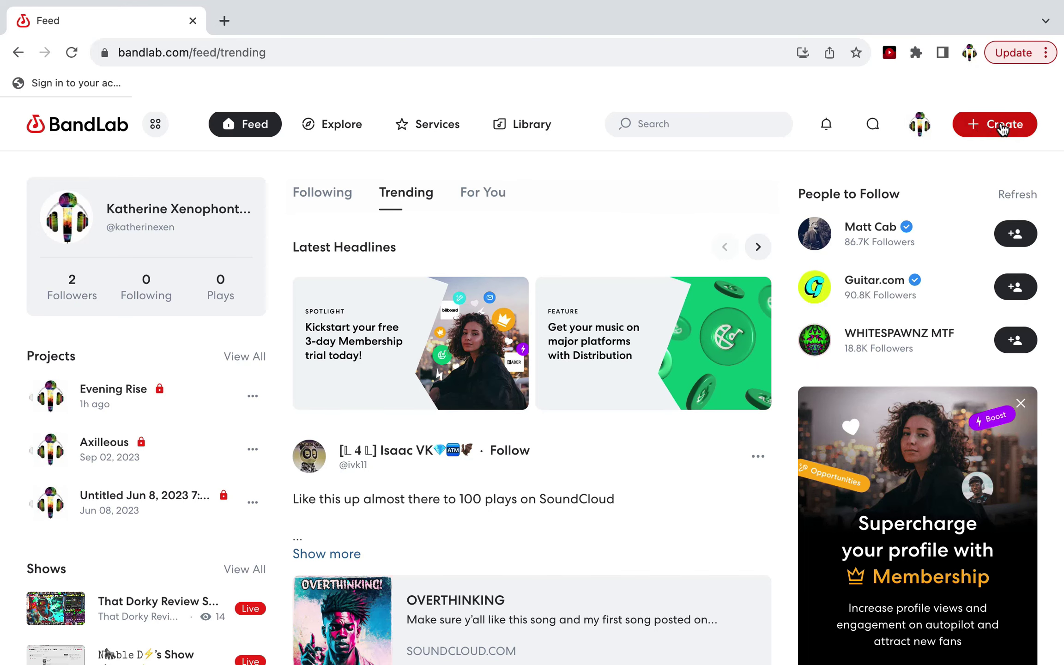
# - Create a new project with a Grand Piano instrument track and two Voice/Audio tracks
pyautogui.click(1002, 129)
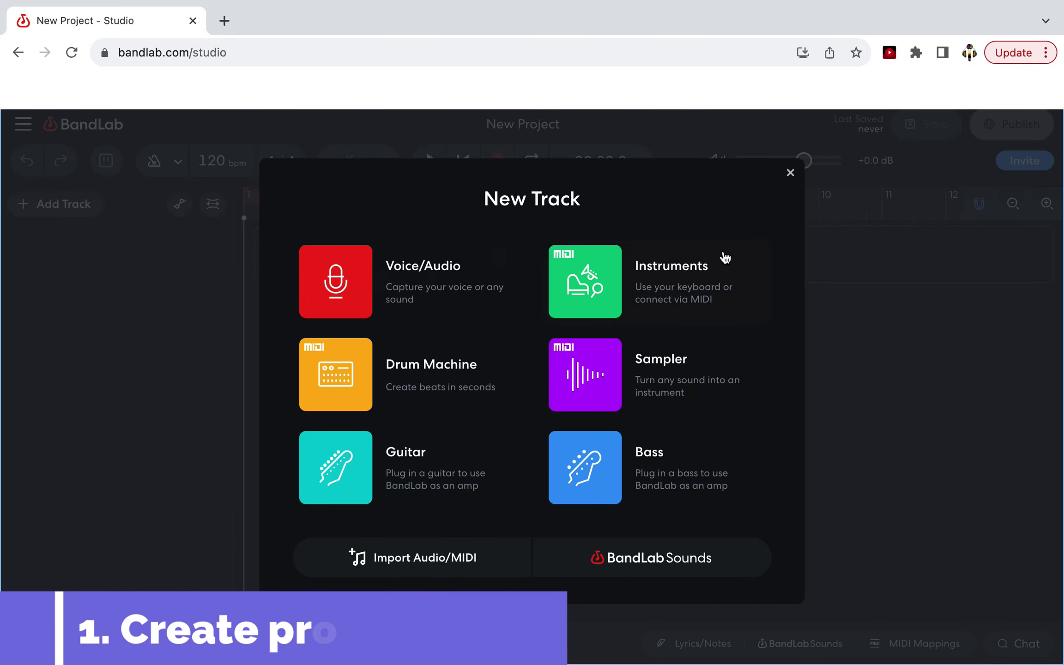
pyautogui.click(695, 276)
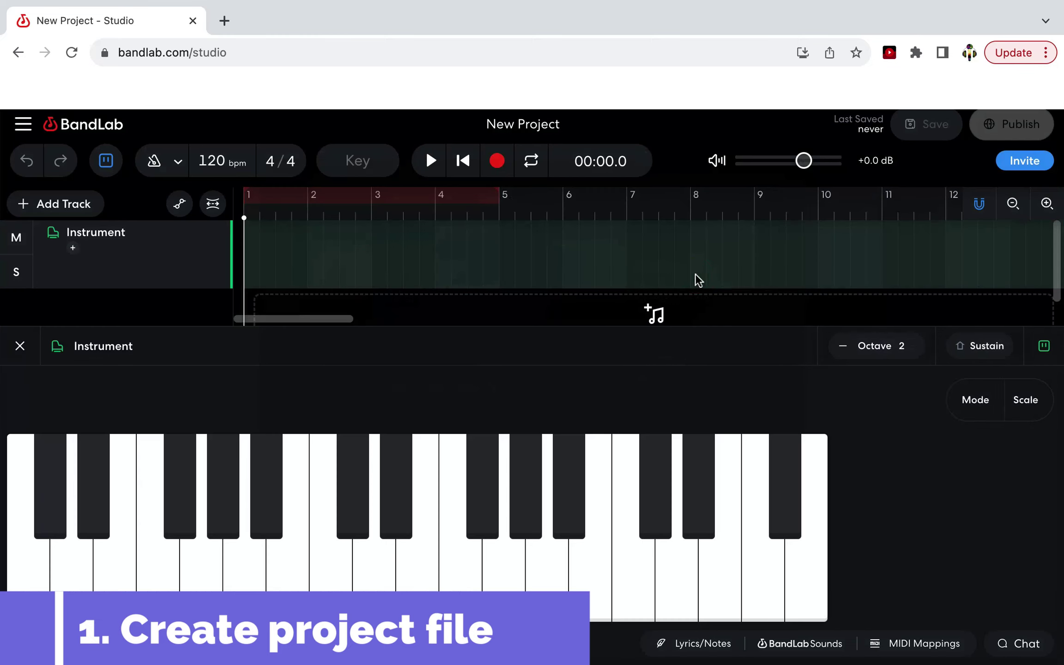
pyautogui.click(32, 203)
pyautogui.click(102, 301)
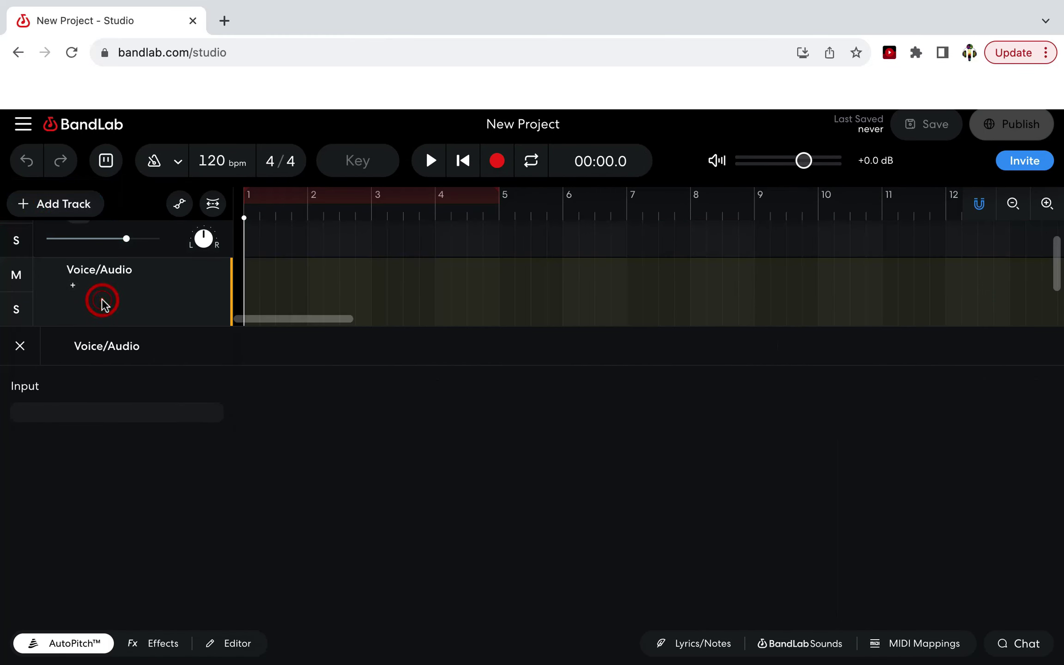
pyautogui.click(74, 206)
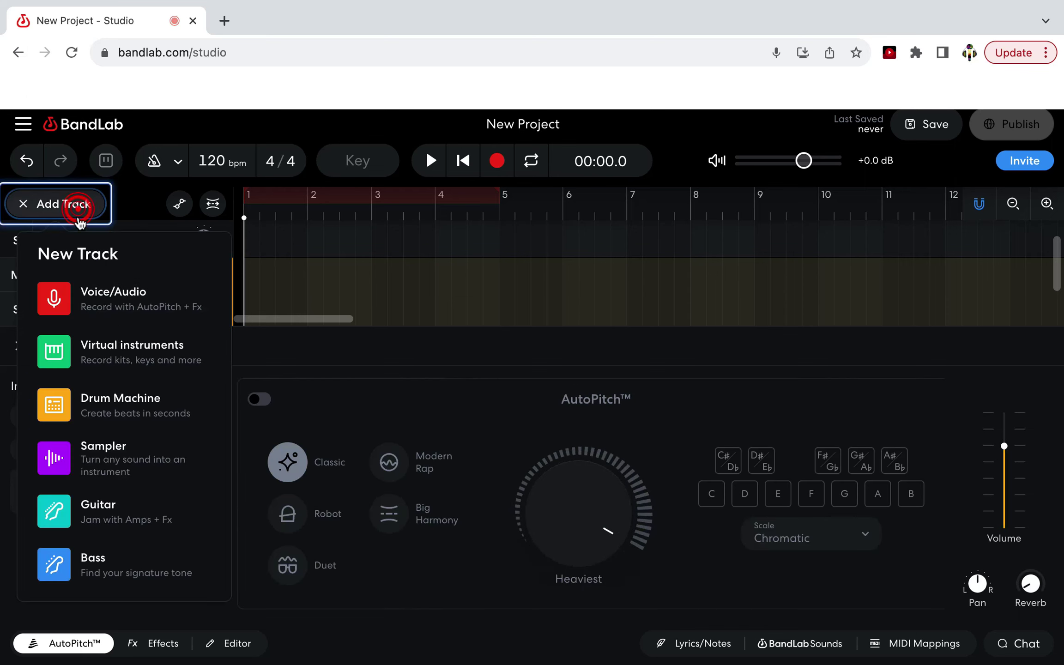
pyautogui.click(92, 294)
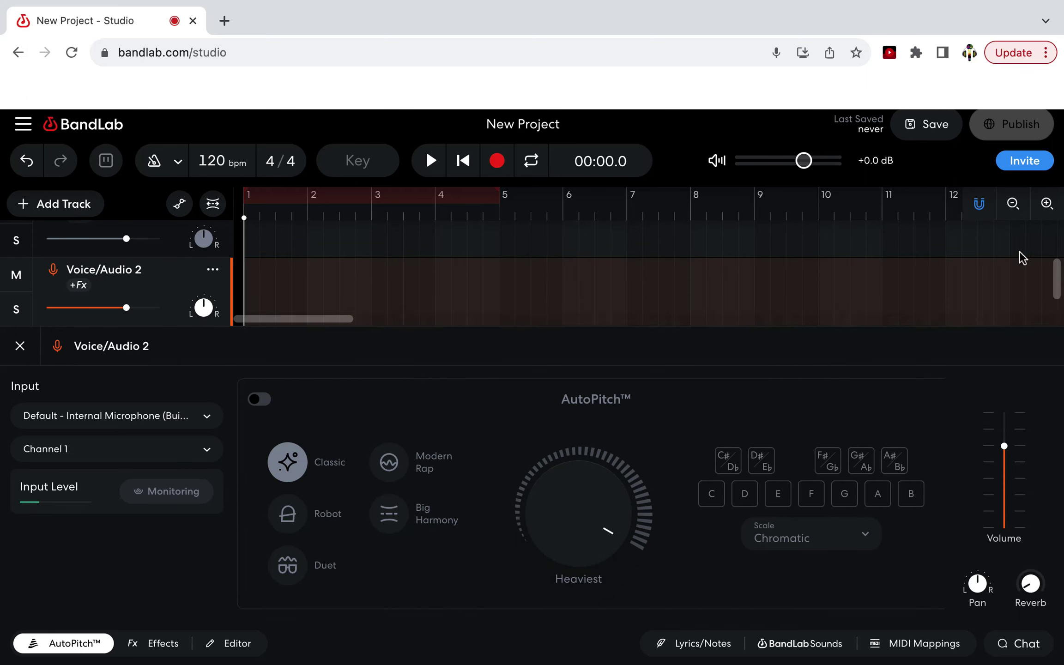
# - Copy the project's collaboration invite link, then close the Collaborators window
pyautogui.click(1024, 162)
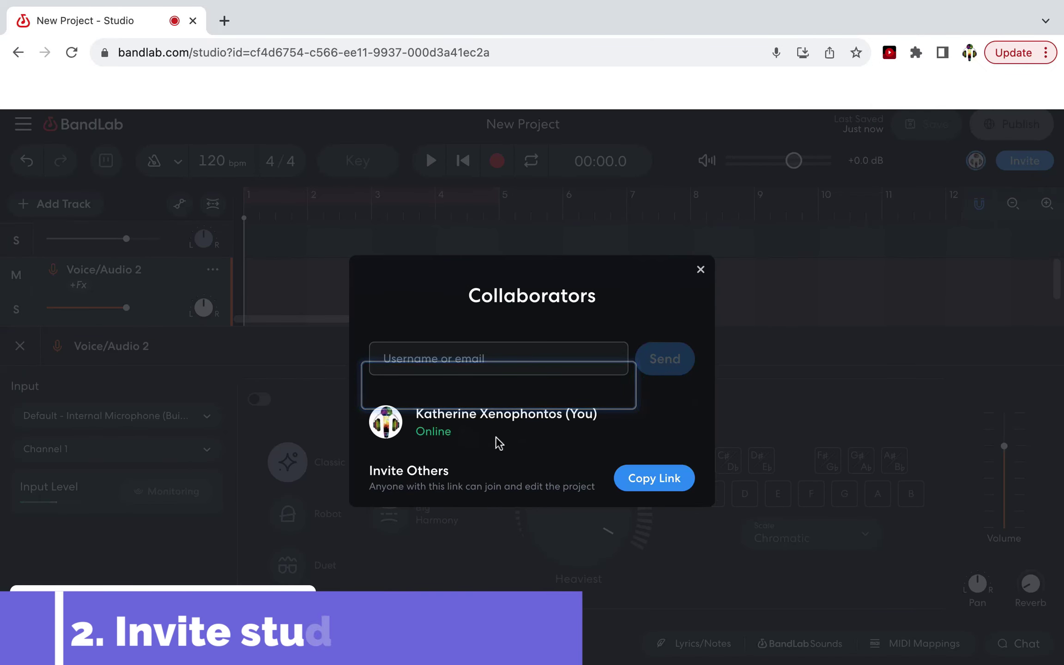
pyautogui.click(645, 485)
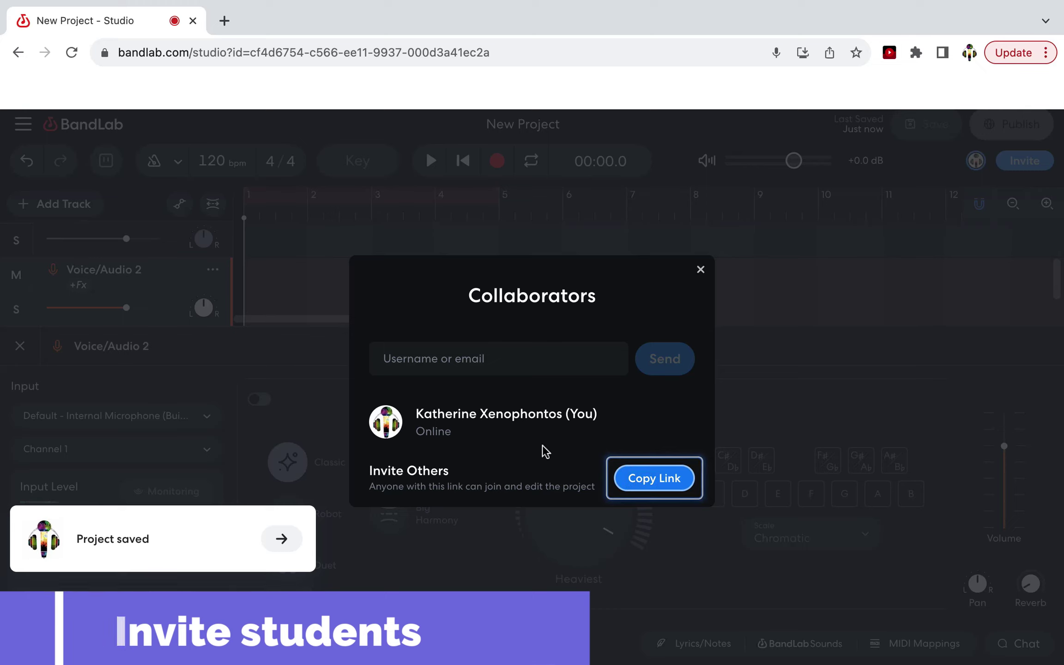
pyautogui.click(479, 358)
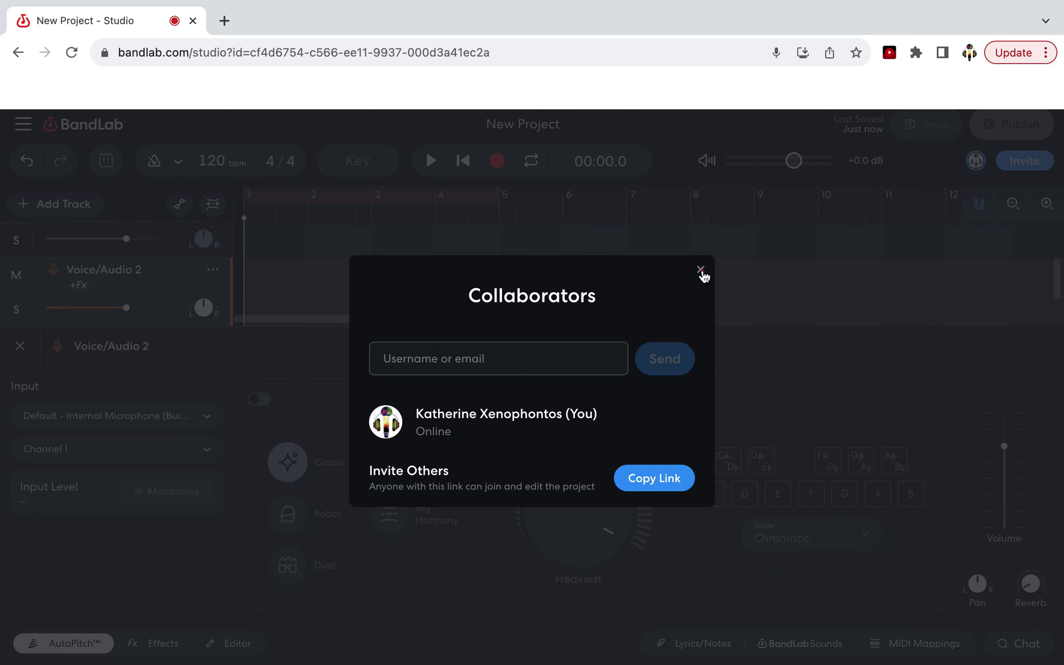
pyautogui.click(702, 271)
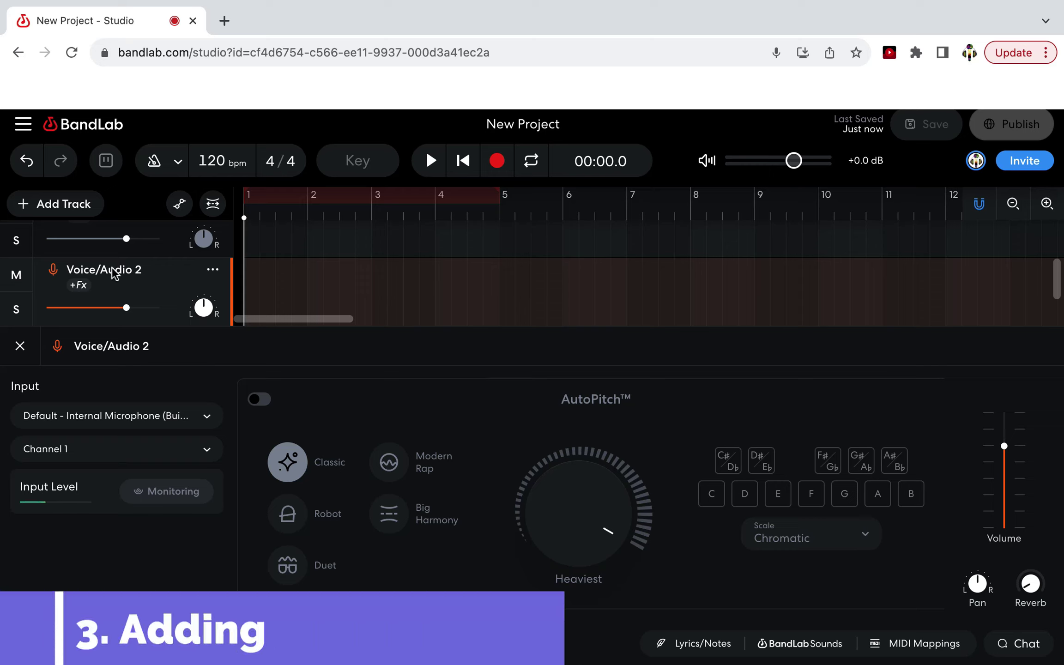
# - Rename the tracks to 'Voice 1 - student name 1', 'Piano chords' and 'Voice 2'
pyautogui.click(213, 272)
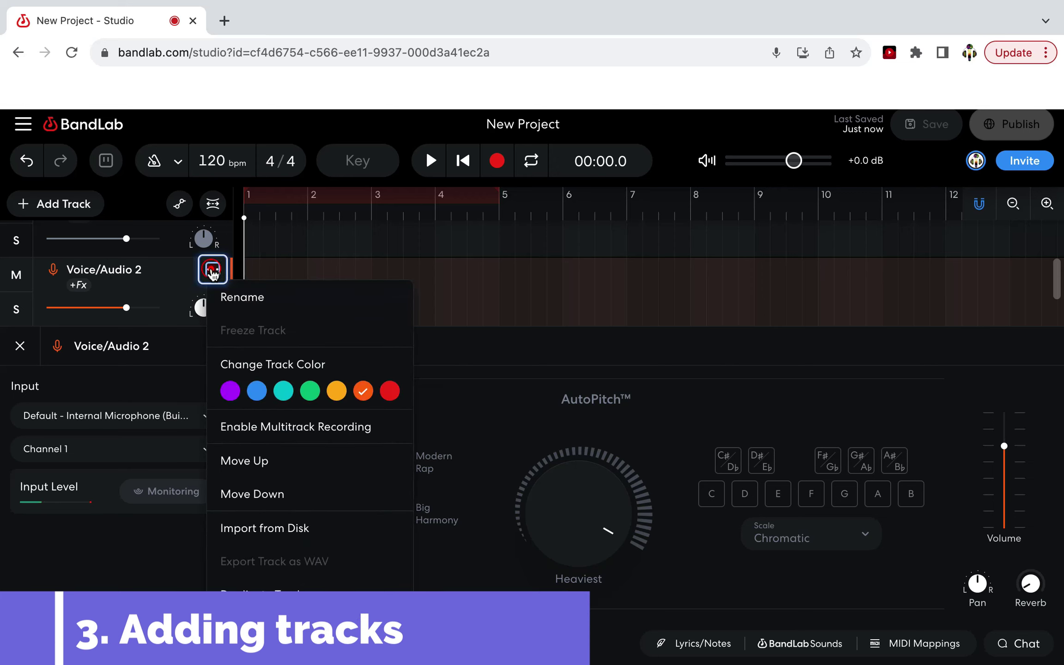
pyautogui.click(232, 298)
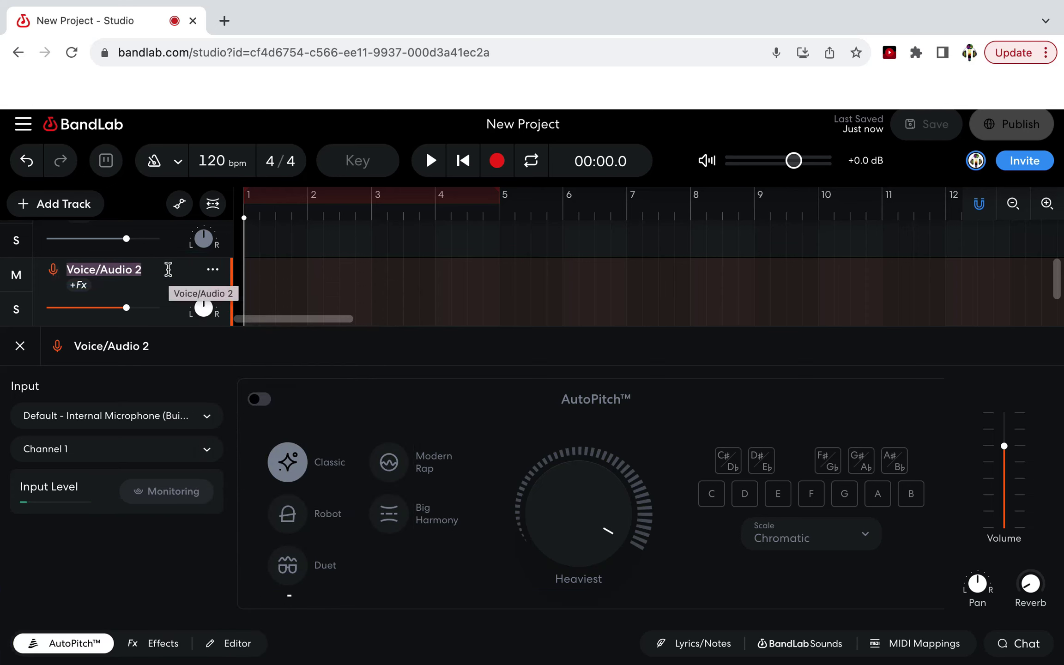
pyautogui.write('Voice ')
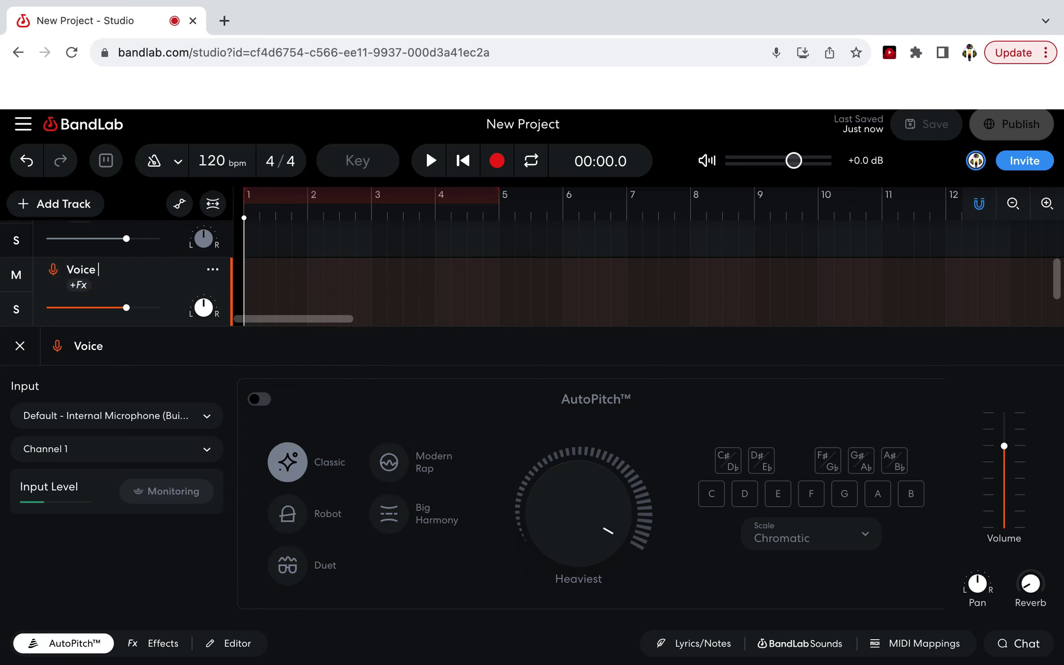
pyautogui.write('1 - student name 1')
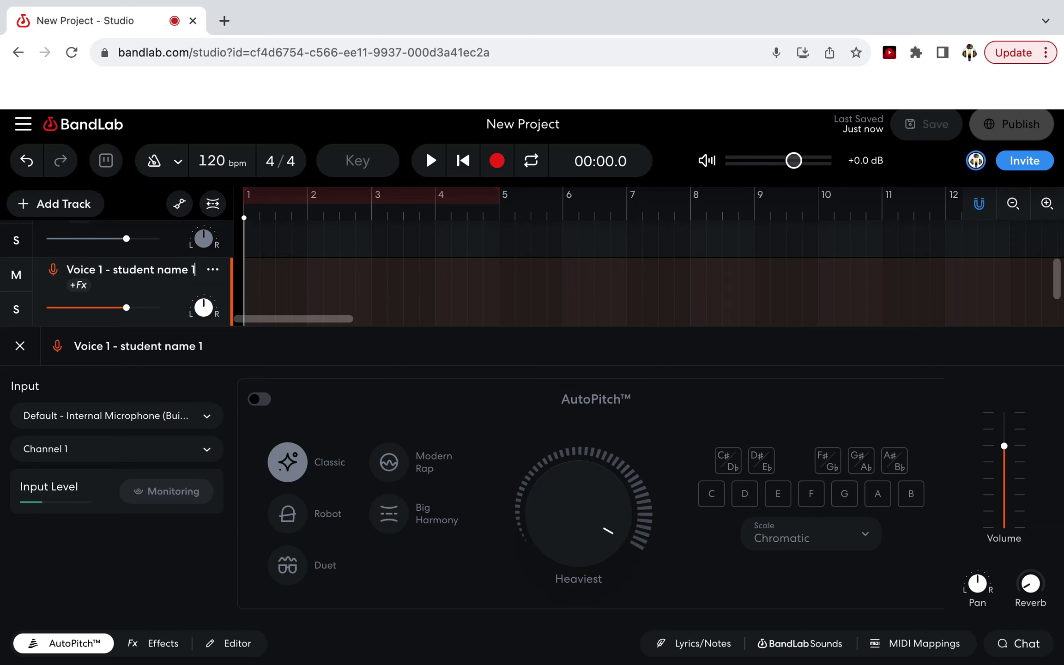
pyautogui.press('Return')
pyautogui.click(212, 232)
pyautogui.click(237, 258)
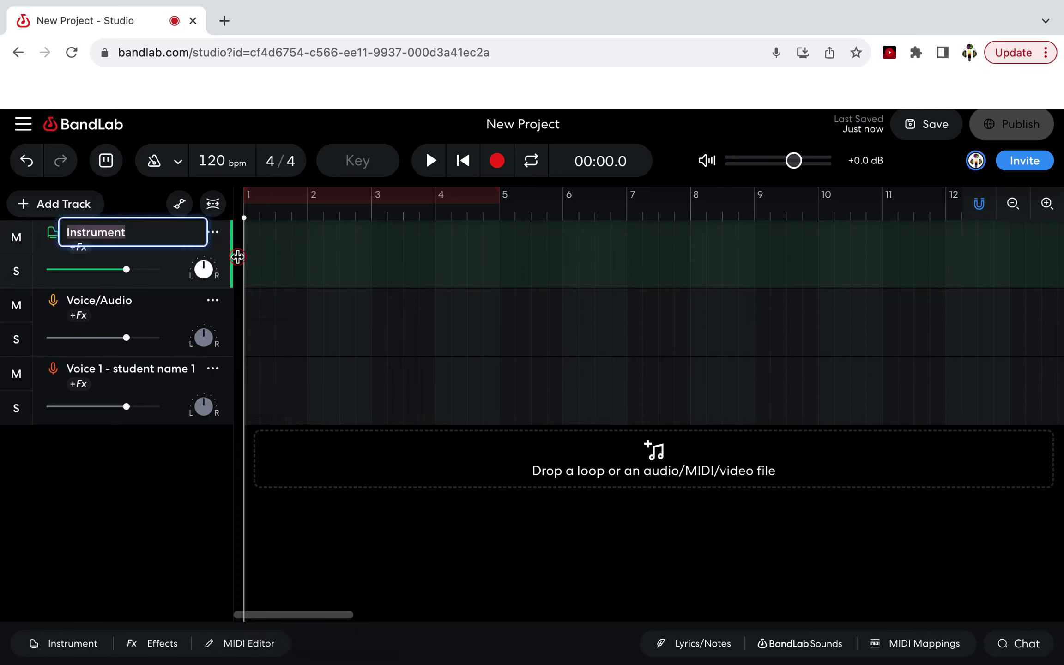
pyautogui.write('Piano ')
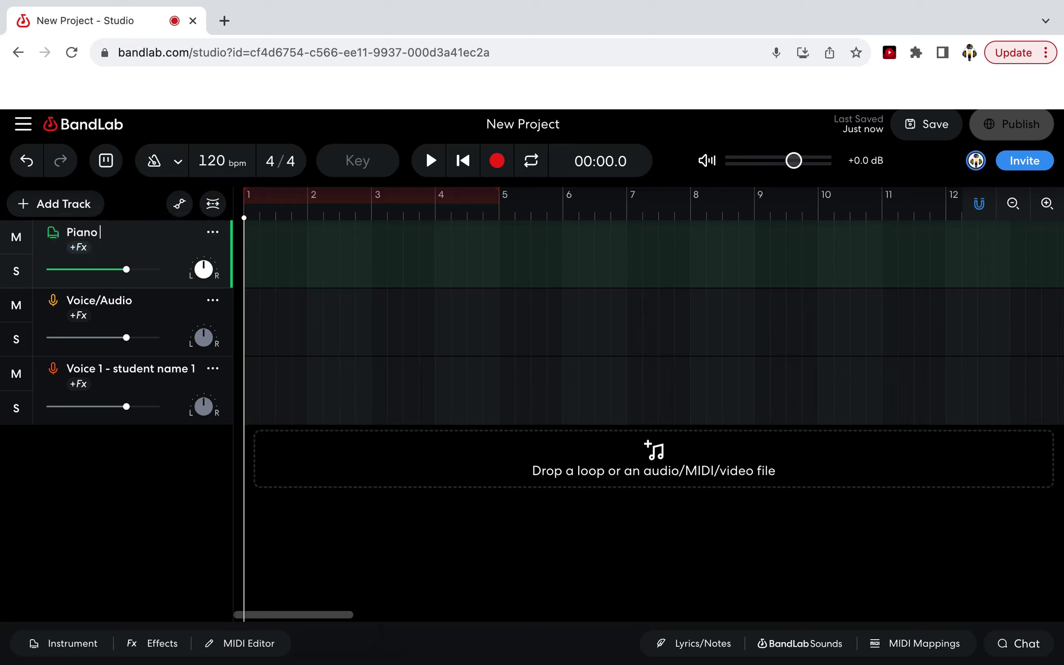
pyautogui.write('chords')
pyautogui.click(170, 485)
pyautogui.click(213, 301)
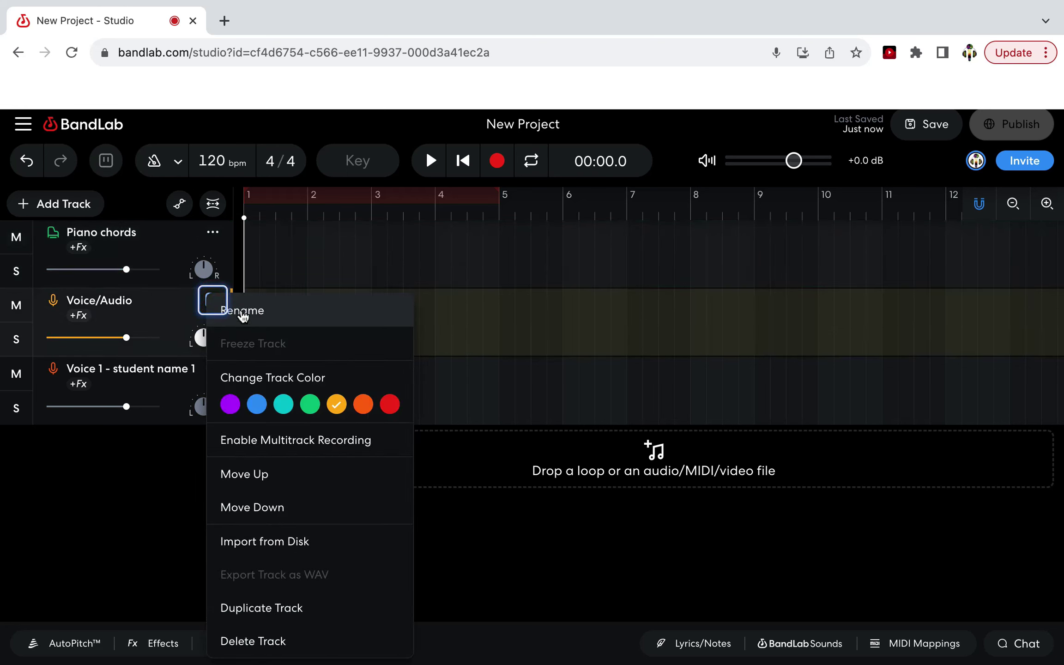
pyautogui.click(231, 310)
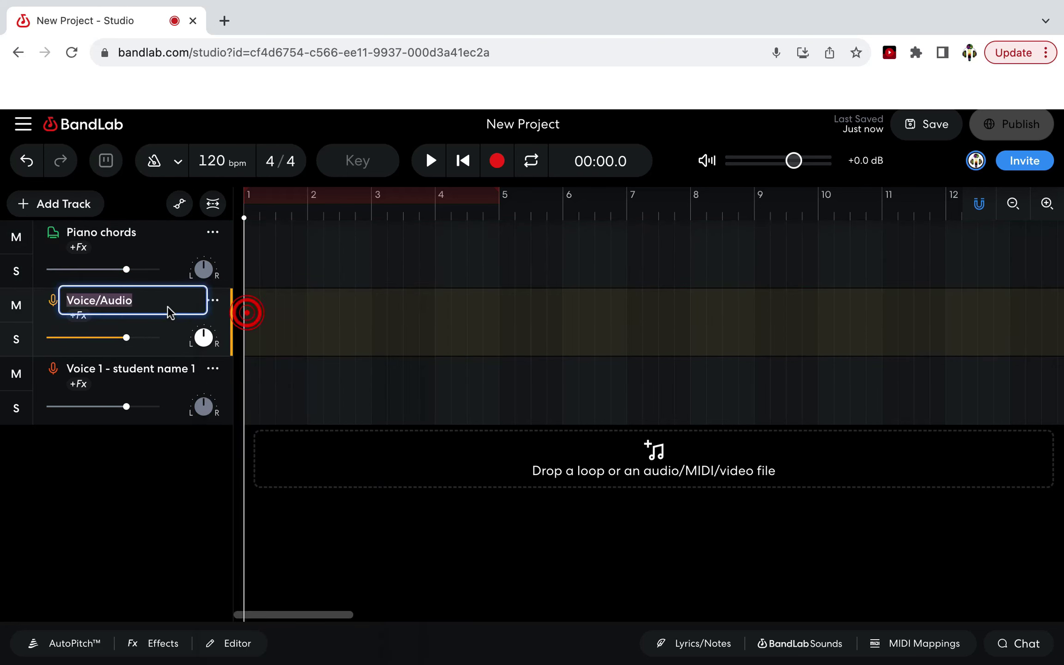
pyautogui.write('Voice 2')
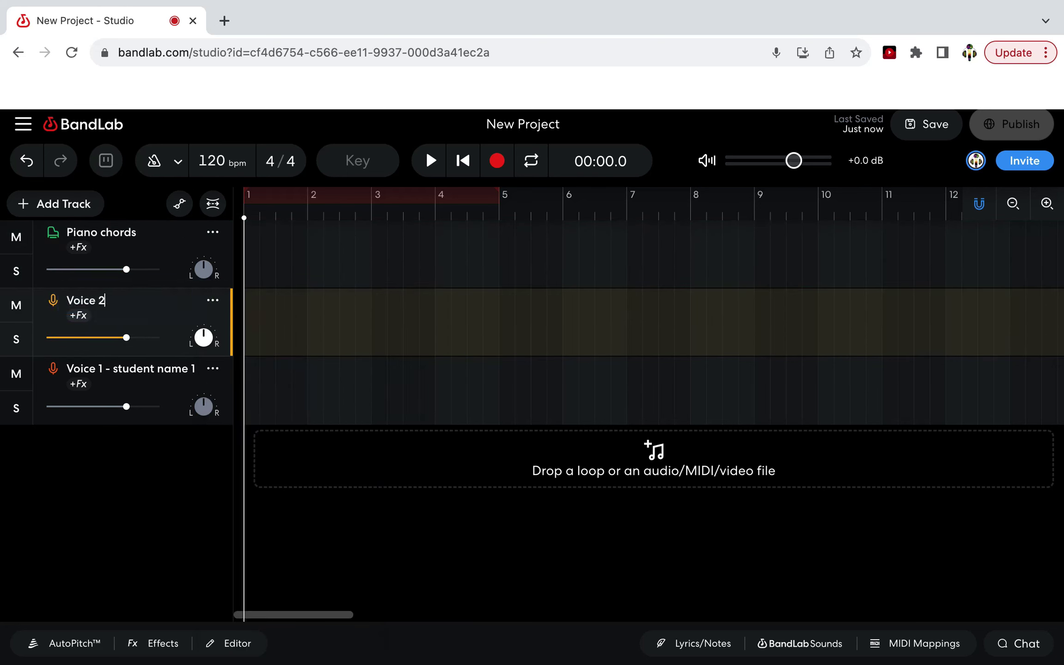
pyautogui.press('Return')
# - Finish setting up the Evening Rise project at 100 bpm, 4/4, C major
pyautogui.click(145, 477)
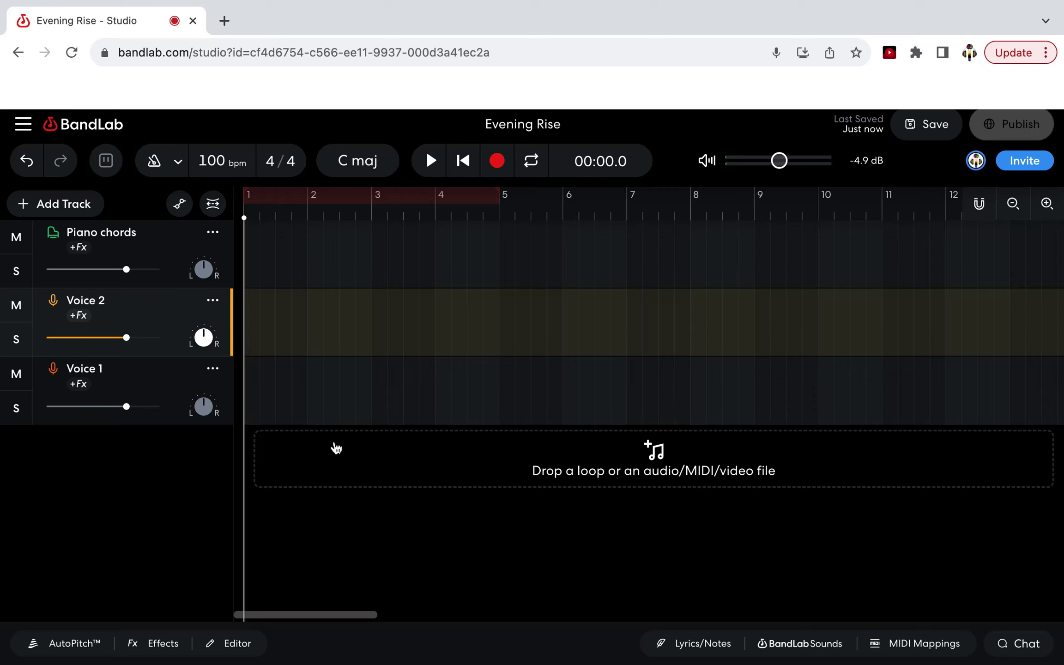
# - Change the tempo to 70 bpm and the key to E minor, keeping the title Evening Rise
pyautogui.click(214, 160)
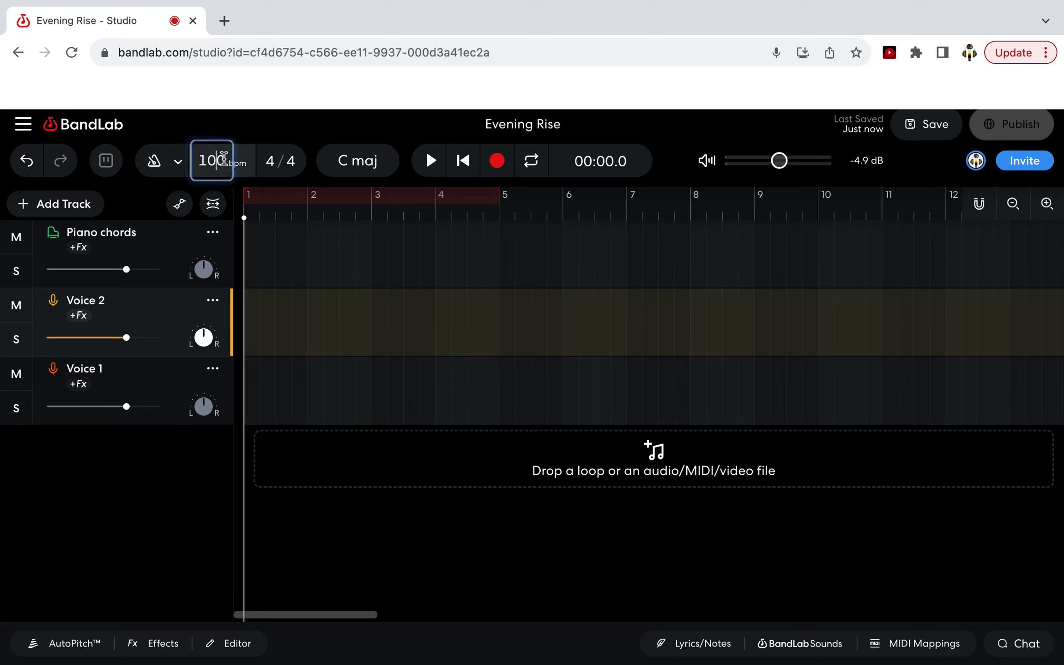
pyautogui.press('Up')
pyautogui.press('BackSpace')
pyautogui.press('BackSpace')
pyautogui.press('BackSpace')
pyautogui.write('70')
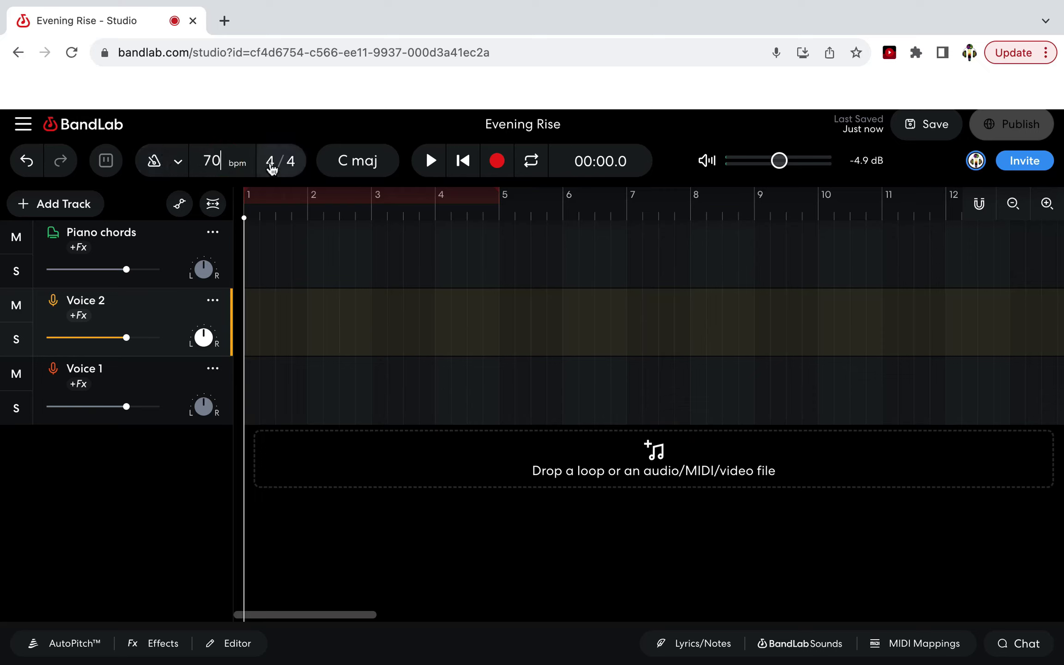
pyautogui.click(361, 161)
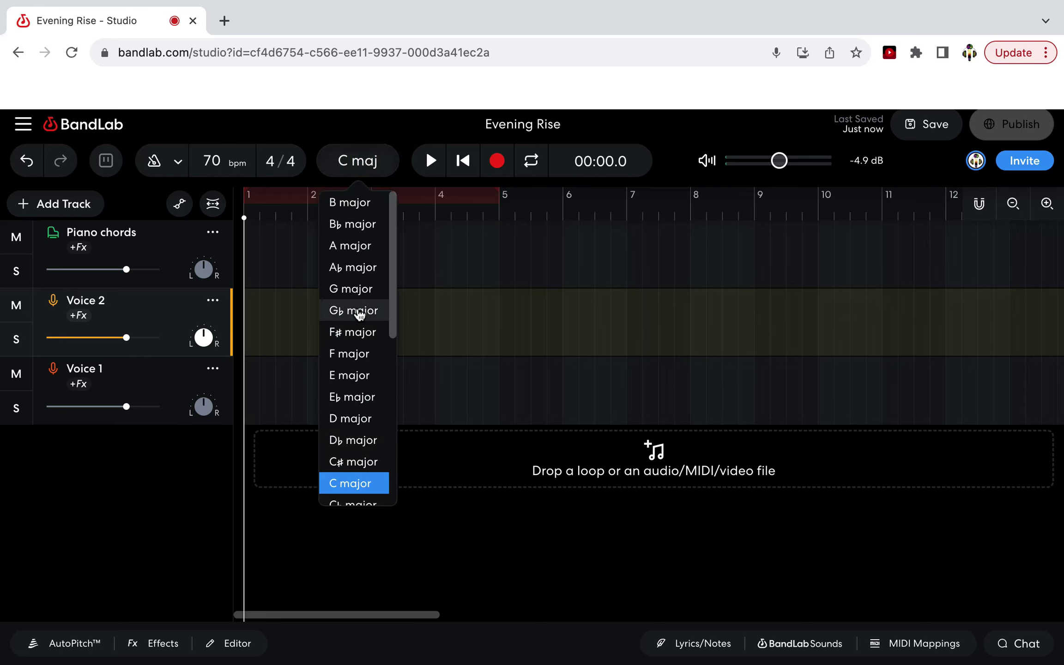
pyautogui.scroll(-8, 359, 314)
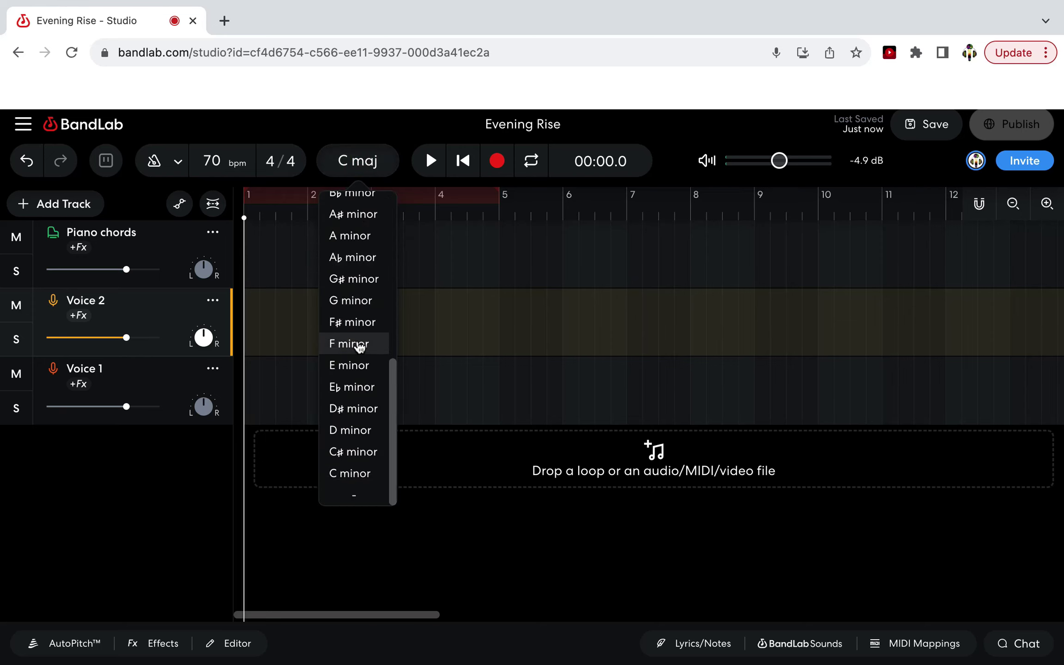
pyautogui.click(351, 366)
pyautogui.click(590, 124)
pyautogui.tripleClick(591, 123)
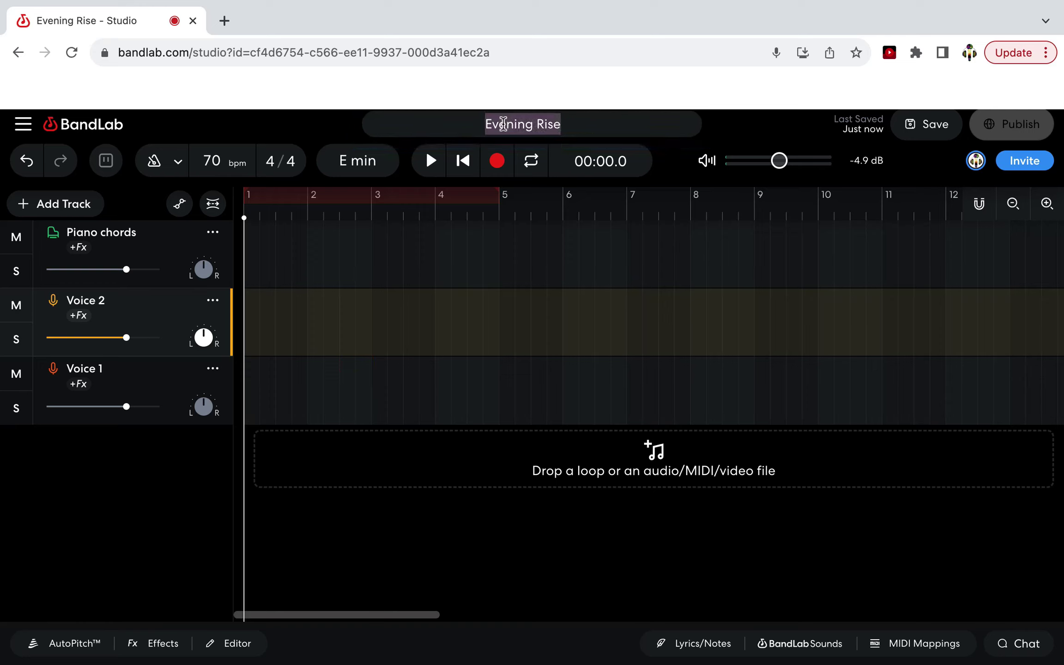
pyautogui.click(583, 124)
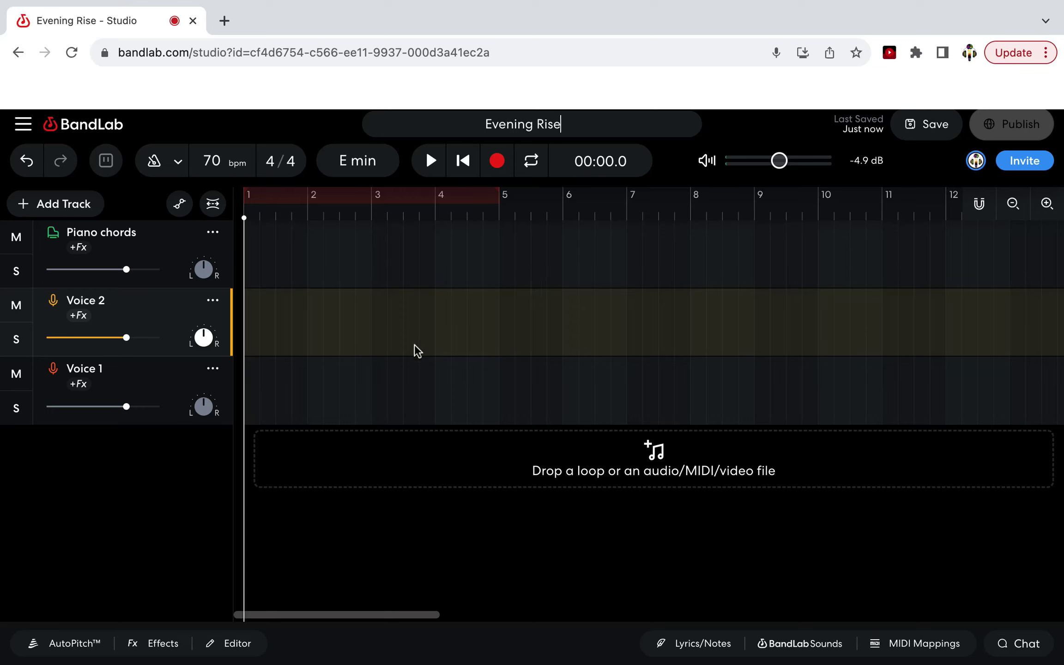
# - Select the Piano chords track and open its Grand Piano keyboard editor
pyautogui.click(148, 250)
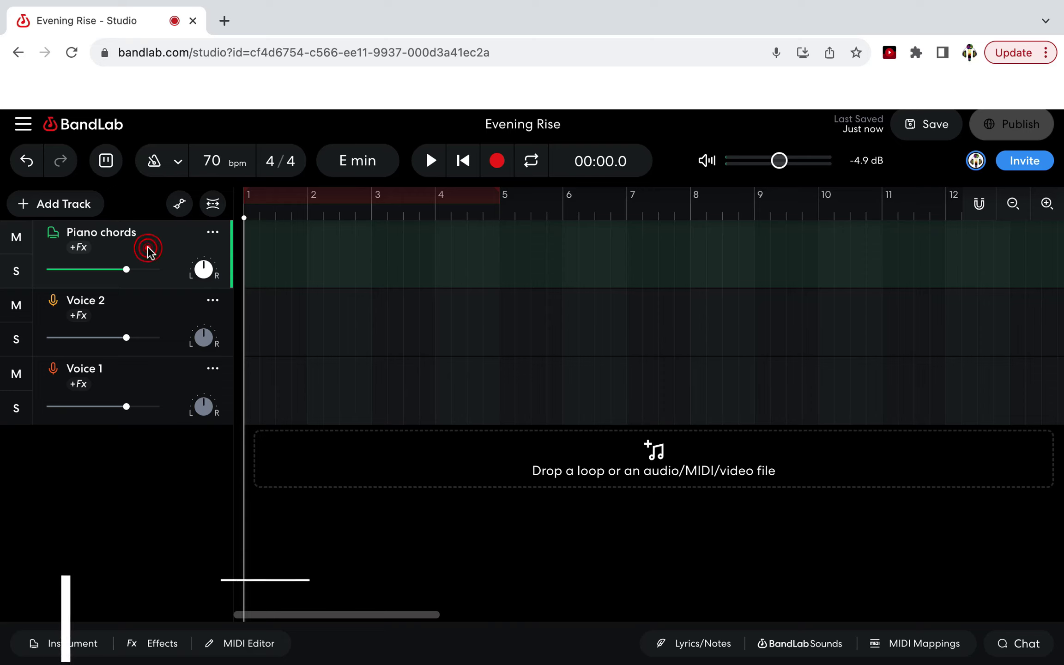
pyautogui.click(55, 237)
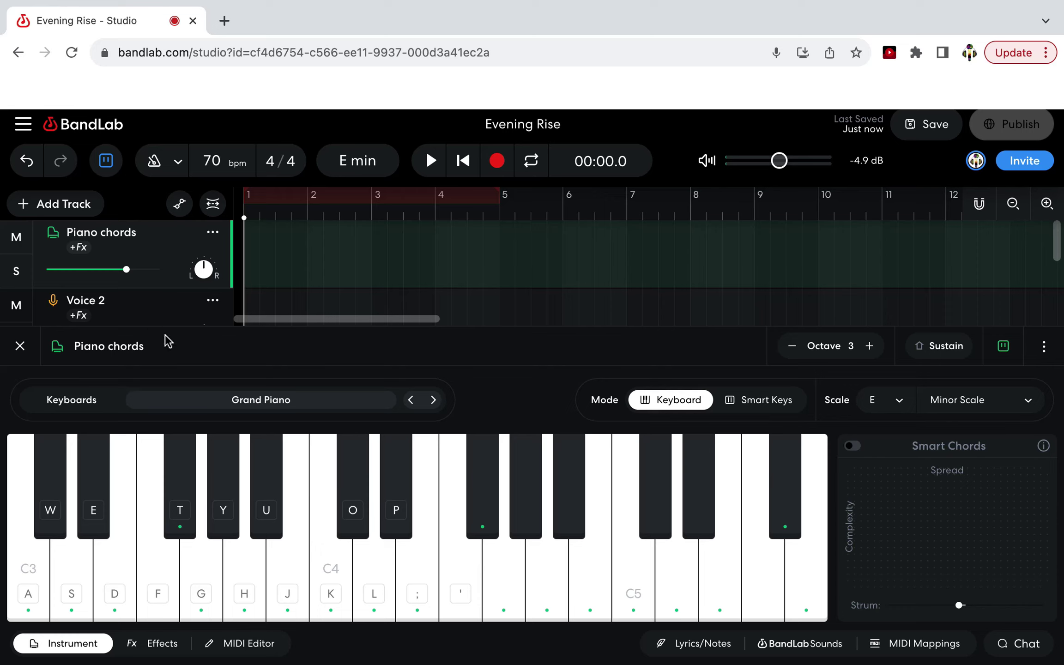
# - Turn on the metronome, test it with a short playback, and check its settings
pyautogui.click(154, 168)
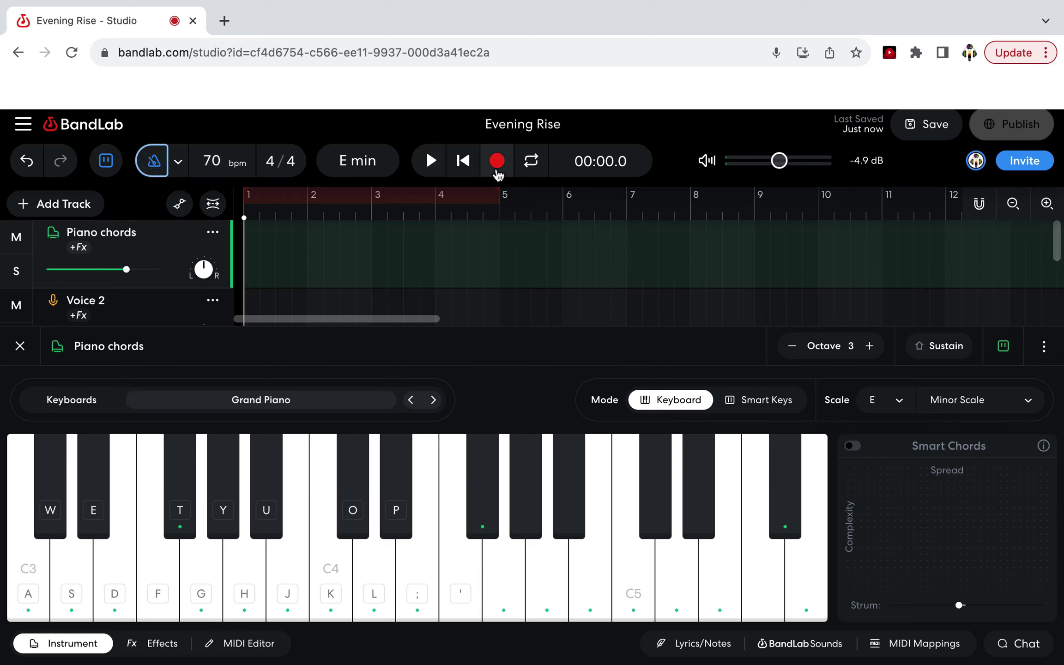
pyautogui.click(430, 161)
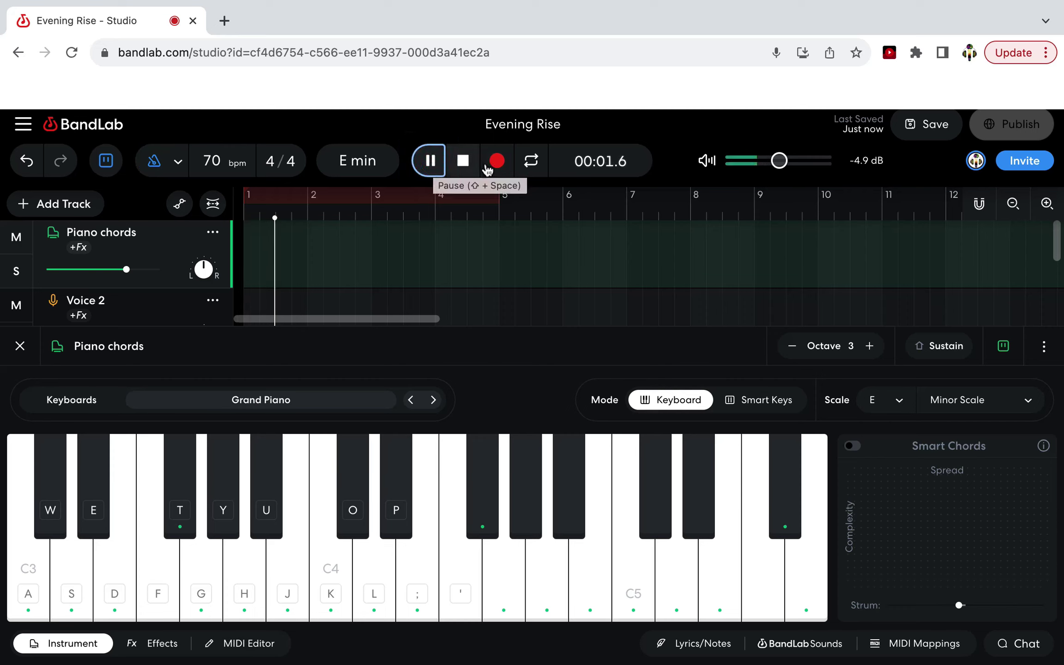
pyautogui.click(464, 167)
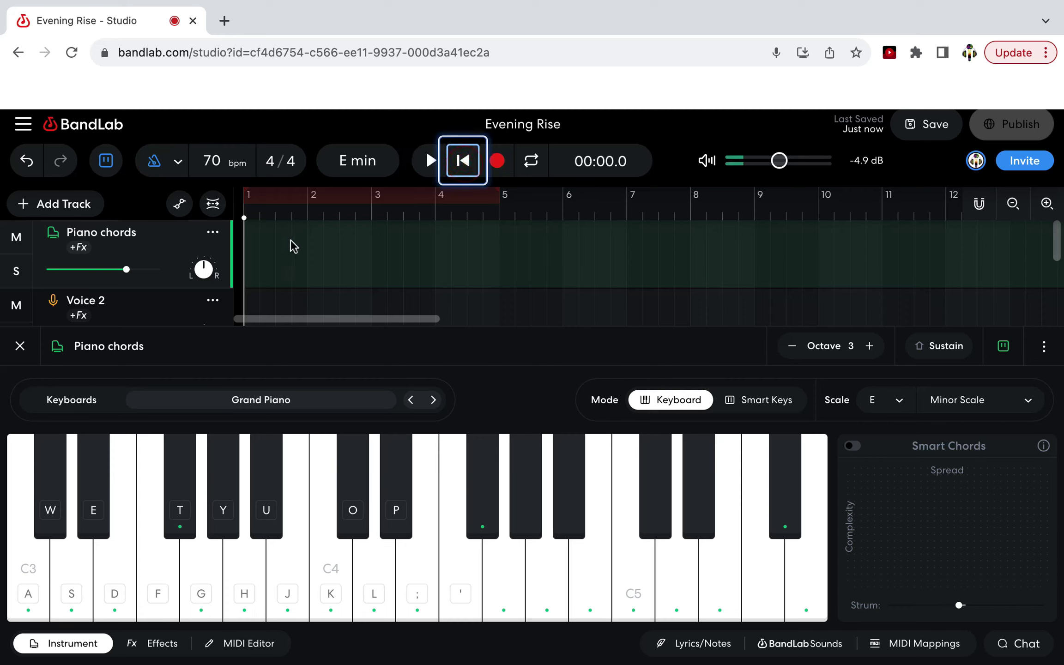
pyautogui.click(180, 164)
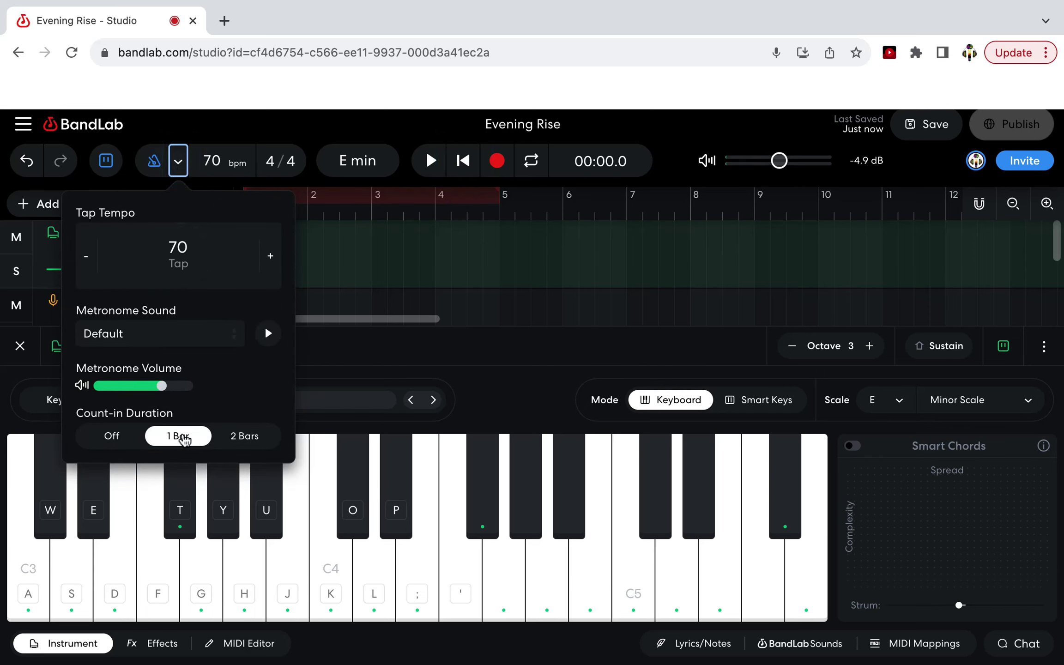
pyautogui.click(221, 124)
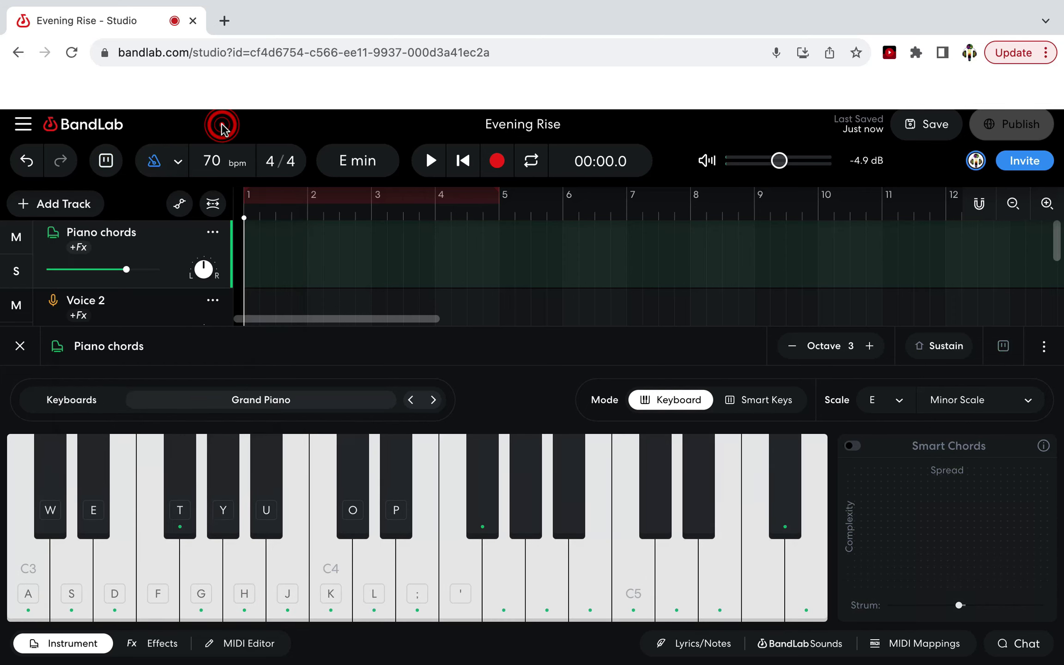
# - Record four bars of the E minor chord (D-G-J keys), struck once per bar
pyautogui.click(498, 162)
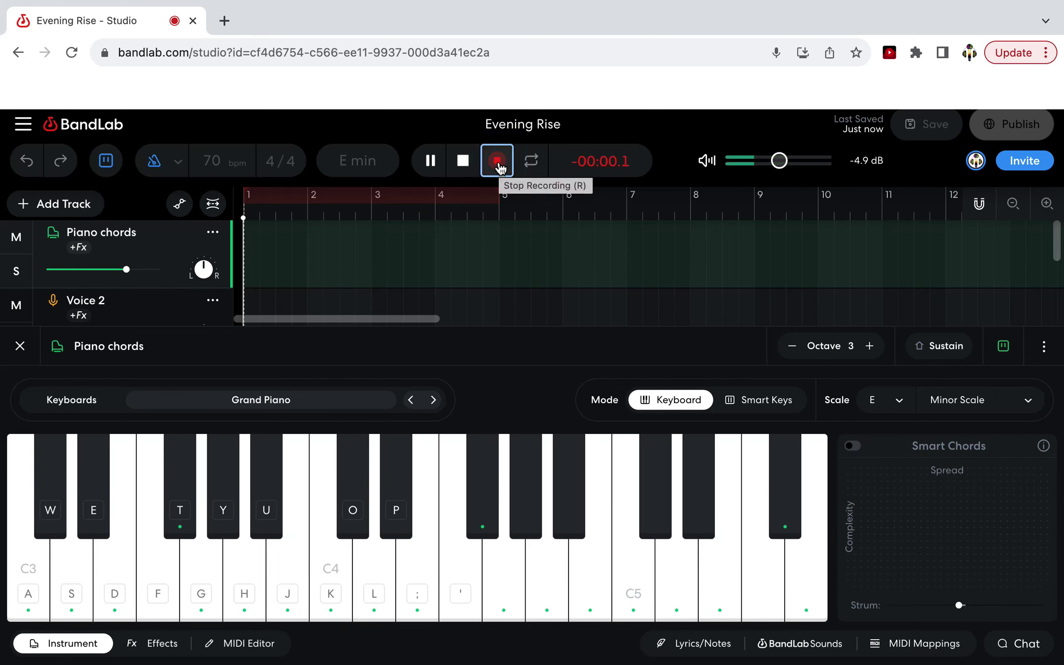
pyautogui.press('d')
pyautogui.press('g')
pyautogui.press('j')
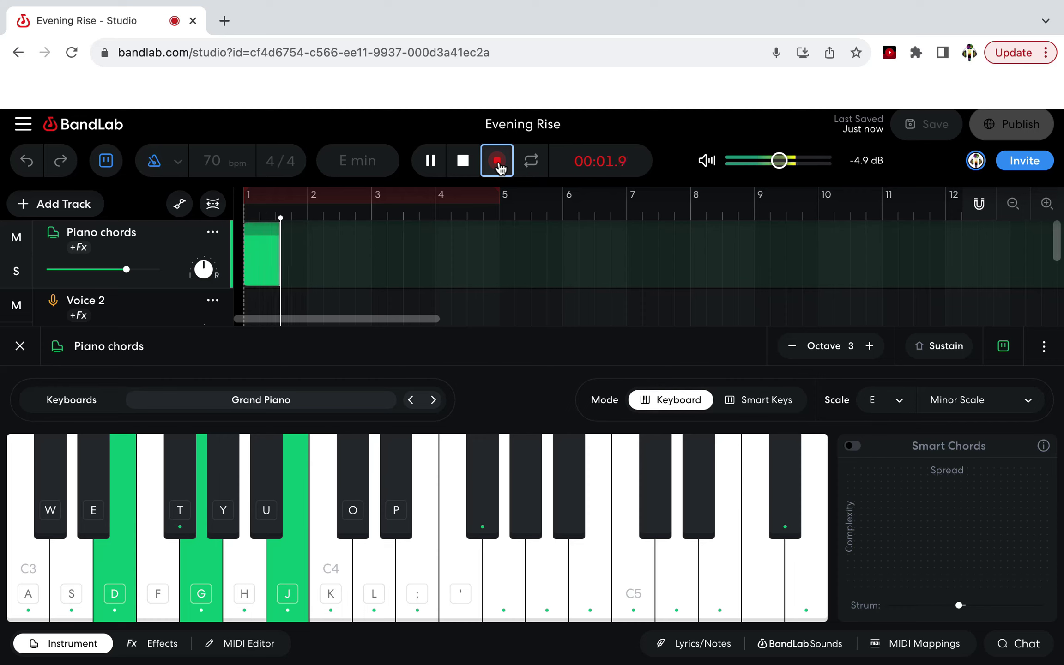
pyautogui.press('d')
pyautogui.press('g')
pyautogui.press('j')
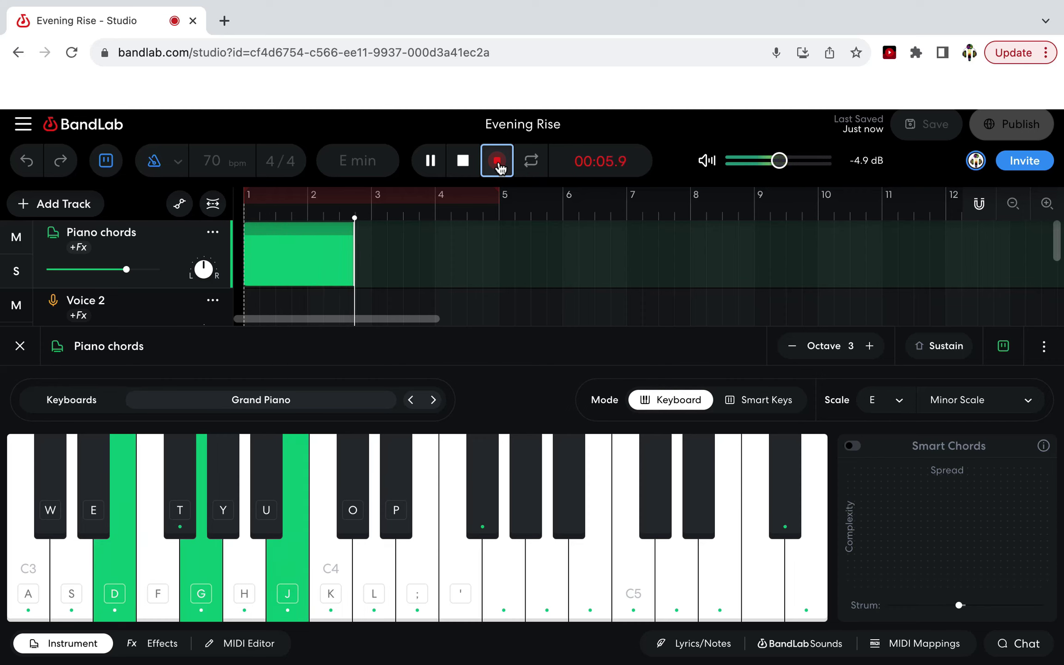
pyautogui.press('d')
pyautogui.press('g')
pyautogui.press('j')
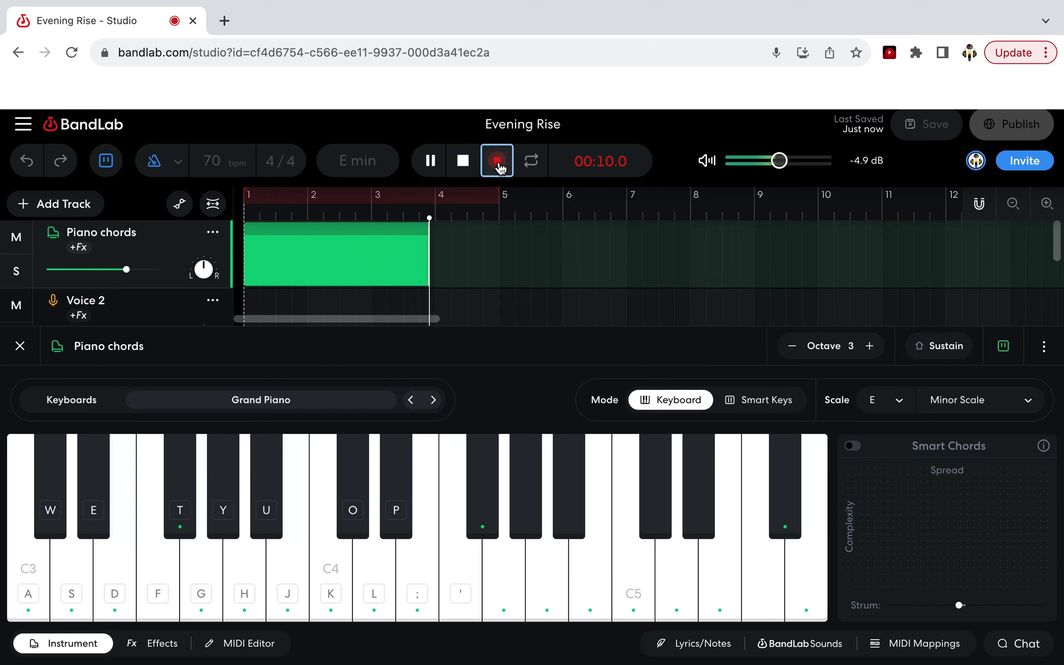
pyautogui.press('d')
pyautogui.press('g')
pyautogui.press('j')
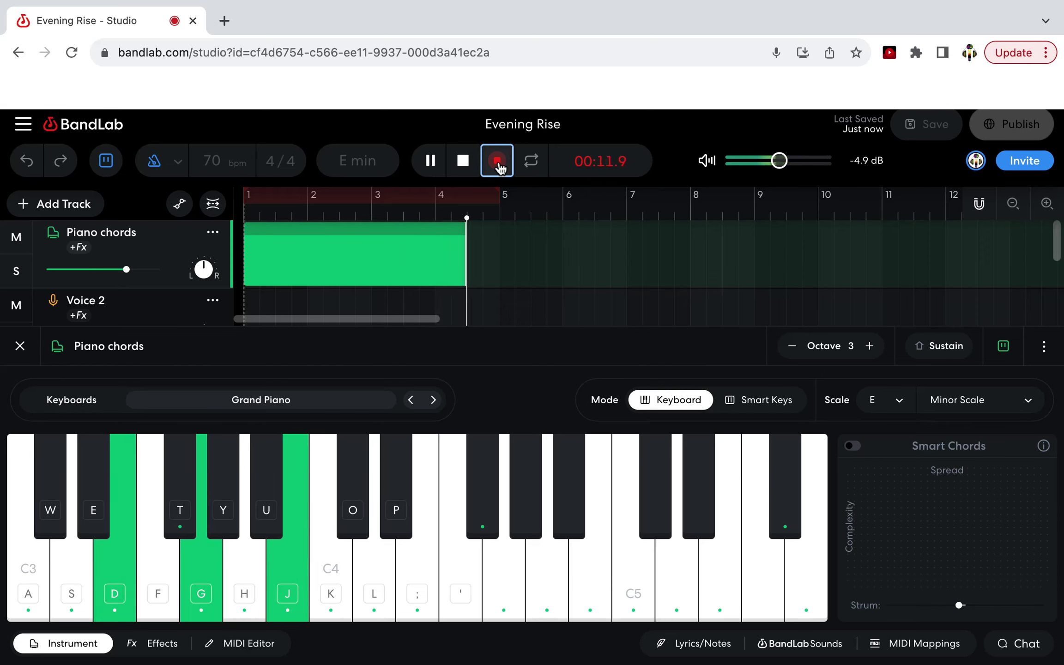
pyautogui.click(497, 160)
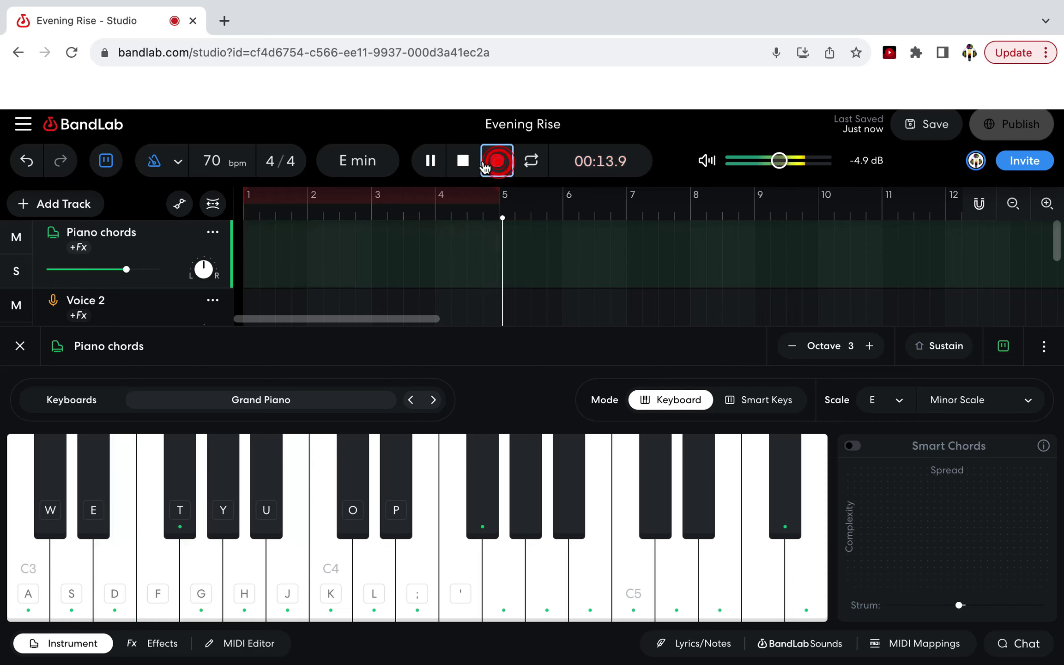
# - Open the recorded chord region in the MIDI Editor and quantize all its notes to the beat
pyautogui.click(463, 160)
pyautogui.click(384, 251)
pyautogui.doubleClick(327, 264)
pyautogui.scroll(-3, 424, 492)
pyautogui.scroll(5, 424, 493)
pyautogui.scroll(-3, 424, 492)
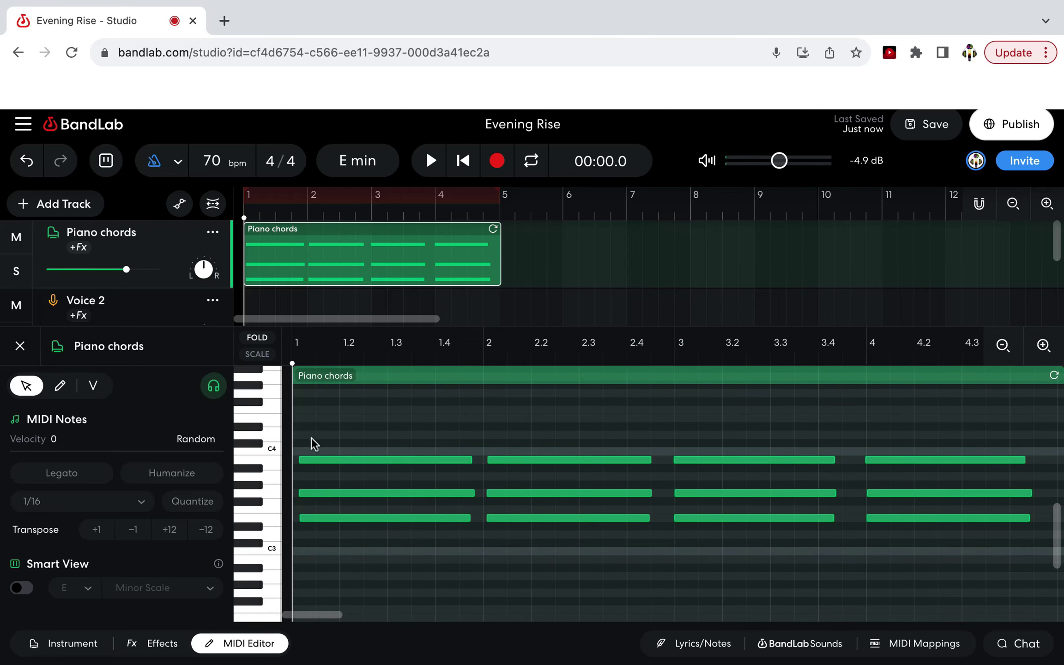
pyautogui.moveTo(313, 439); pyautogui.dragTo(946, 556)
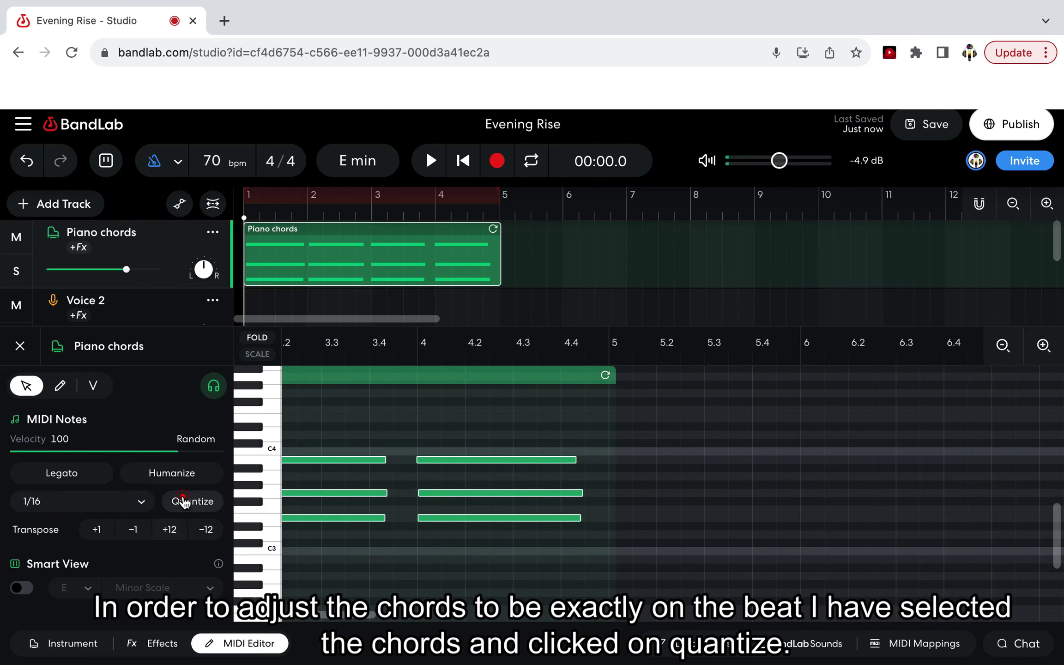
pyautogui.click(184, 502)
# - Lengthen all the chord notes slightly by dragging a note's edge
pyautogui.hscroll(-10, 392, 514)
pyautogui.rightClick(392, 514)
pyautogui.click(624, 438)
pyautogui.moveTo(646, 439); pyautogui.dragTo(671, 438)
pyautogui.scroll(2, 746, 528)
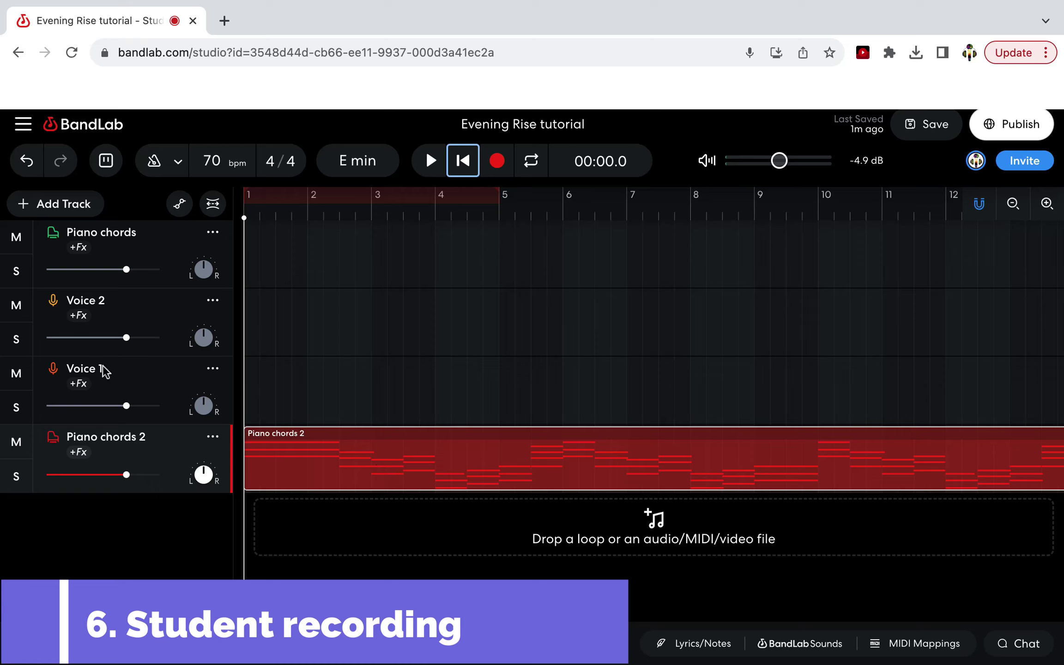
# - Rename the Voice 1 track to the student singer's name
pyautogui.click(133, 382)
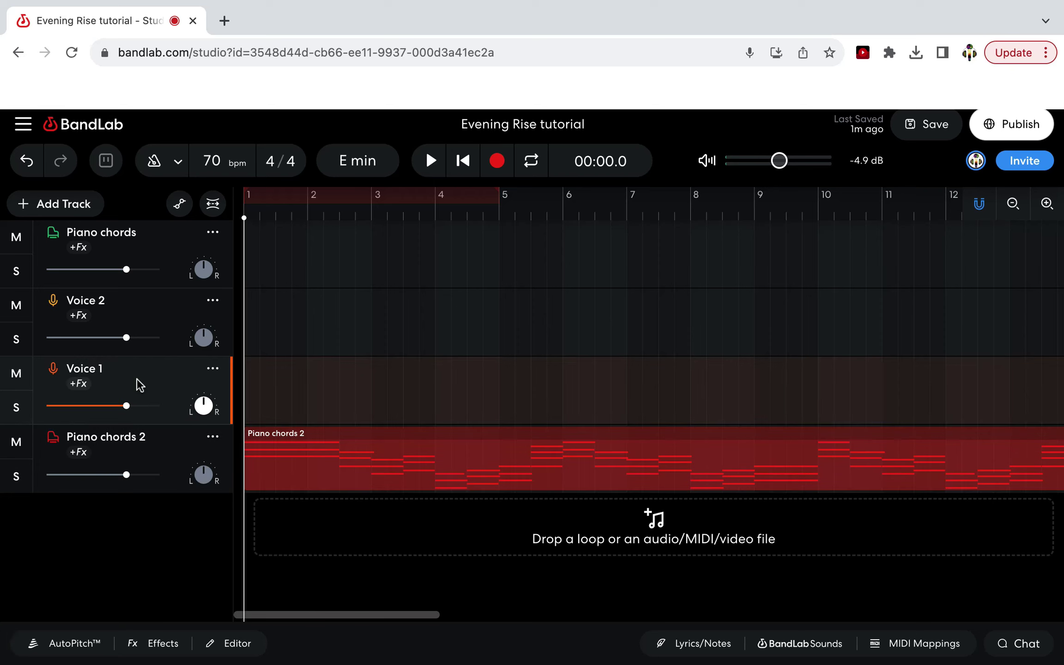
pyautogui.click(300, 379)
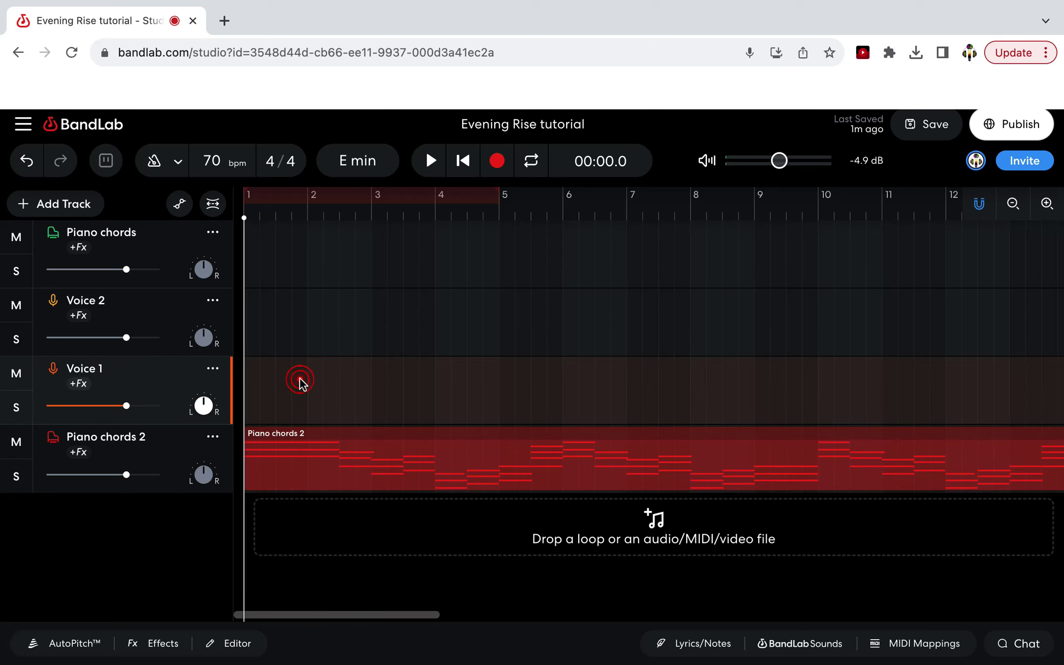
pyautogui.click(206, 371)
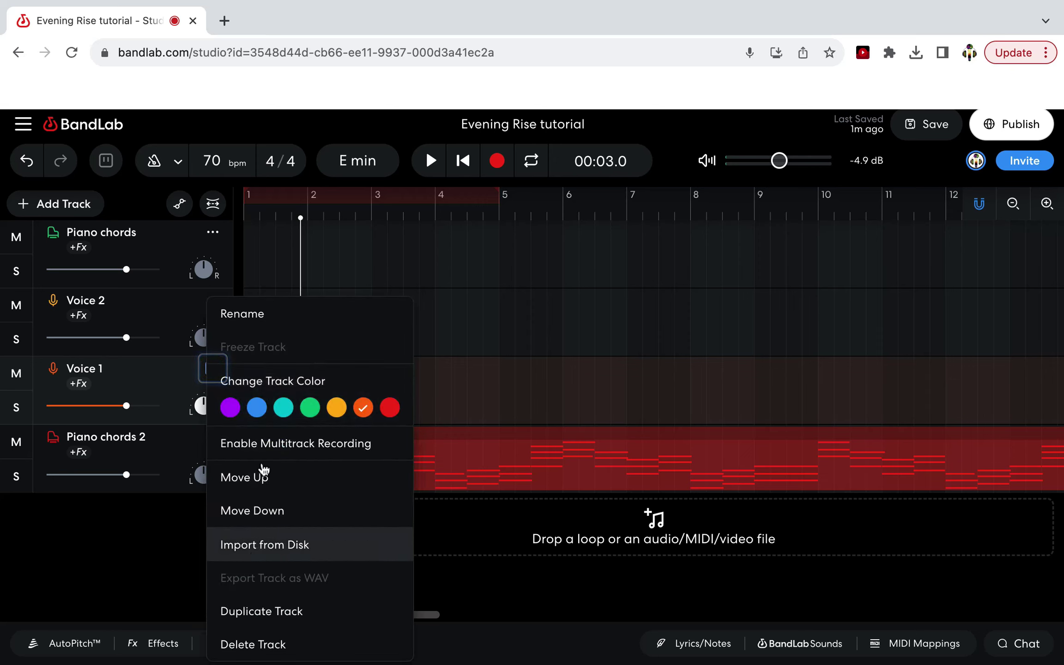
pyautogui.click(254, 312)
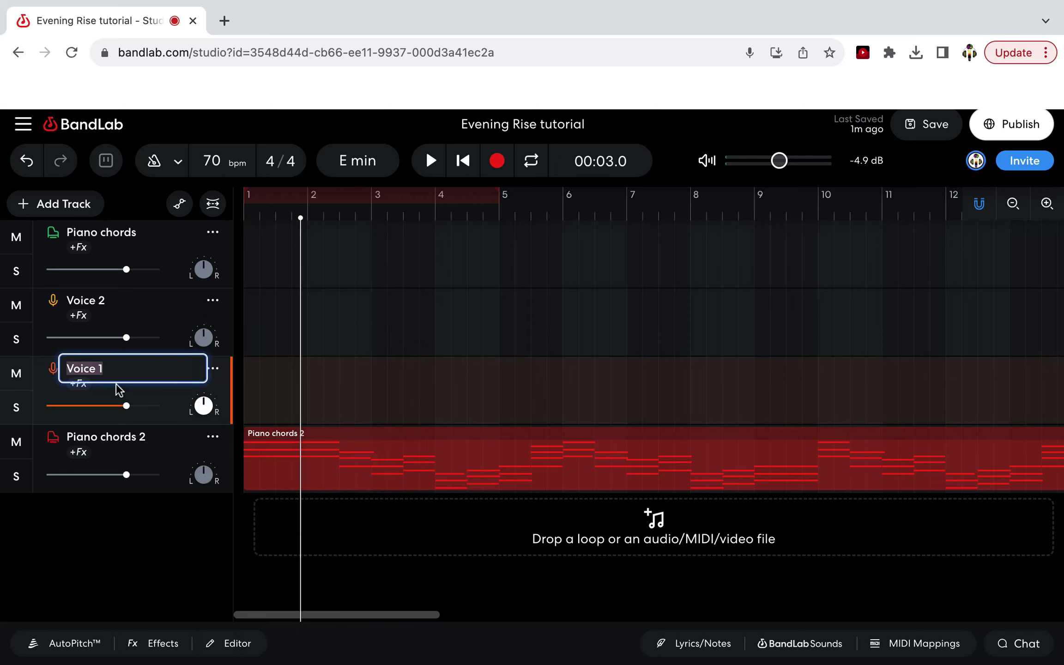
pyautogui.write('Mari')
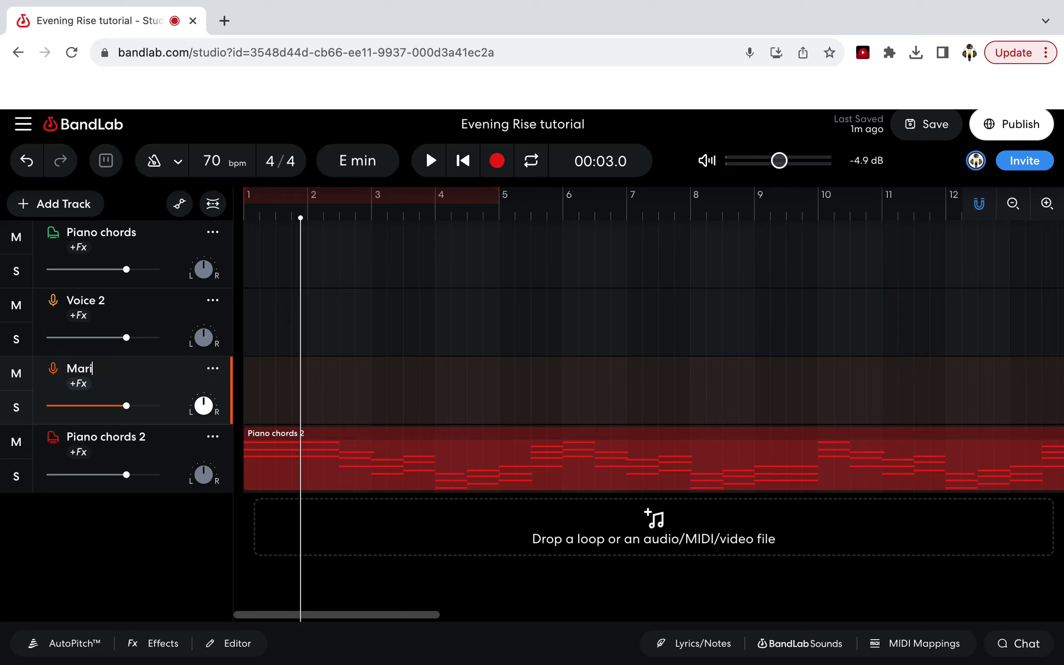
pyautogui.write('za 1')
pyautogui.press('Return')
# - With the metronome on, record a vocal take, play it back, then delete it
pyautogui.click(154, 161)
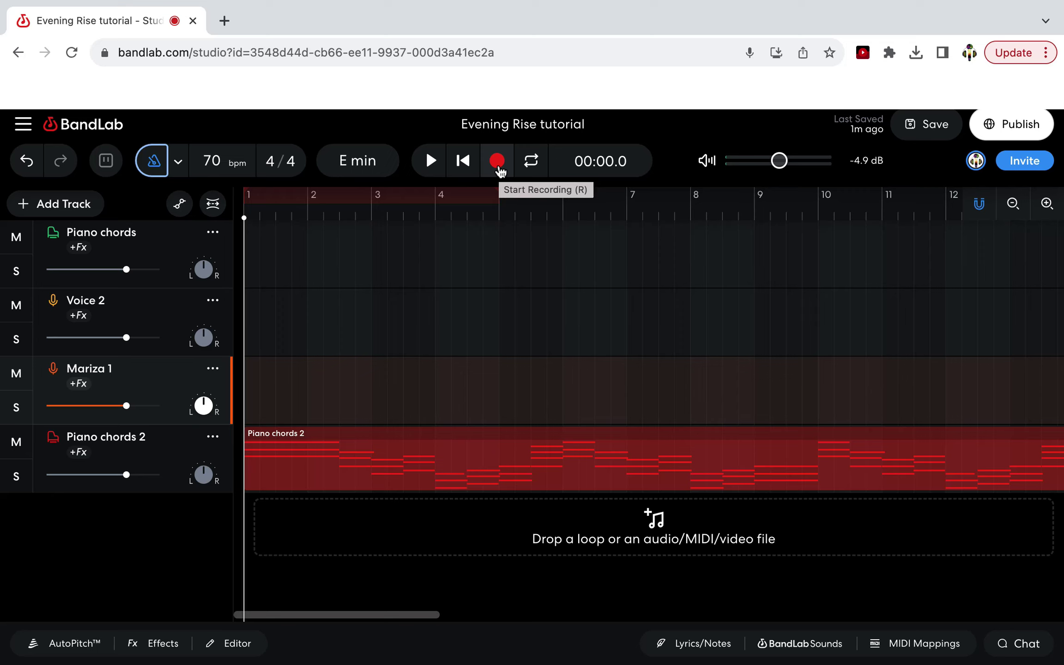
pyautogui.click(497, 162)
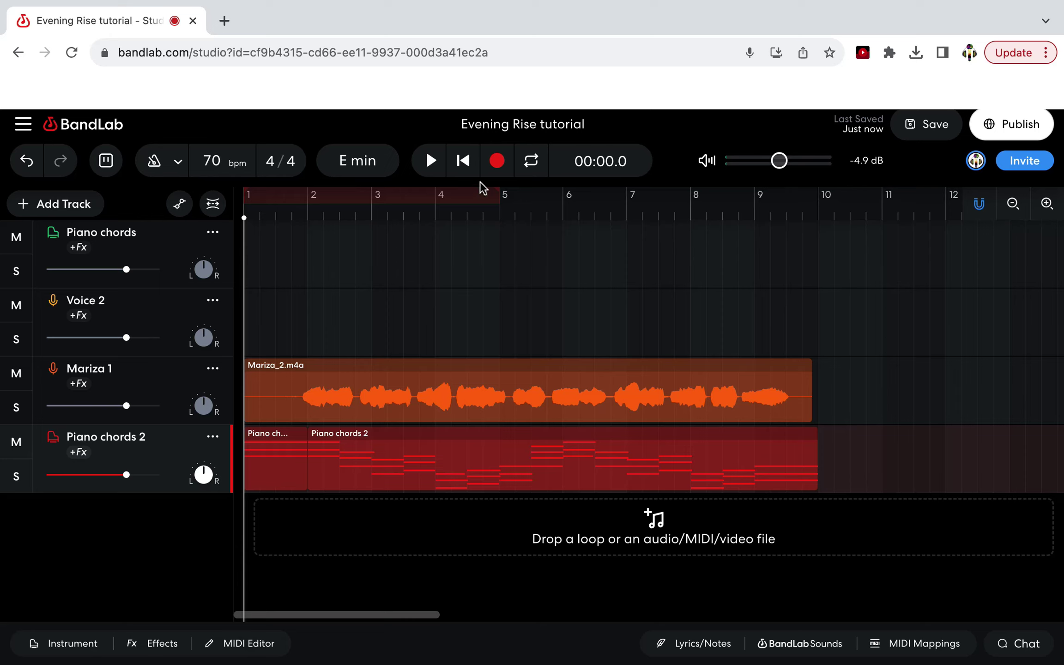
pyautogui.click(430, 160)
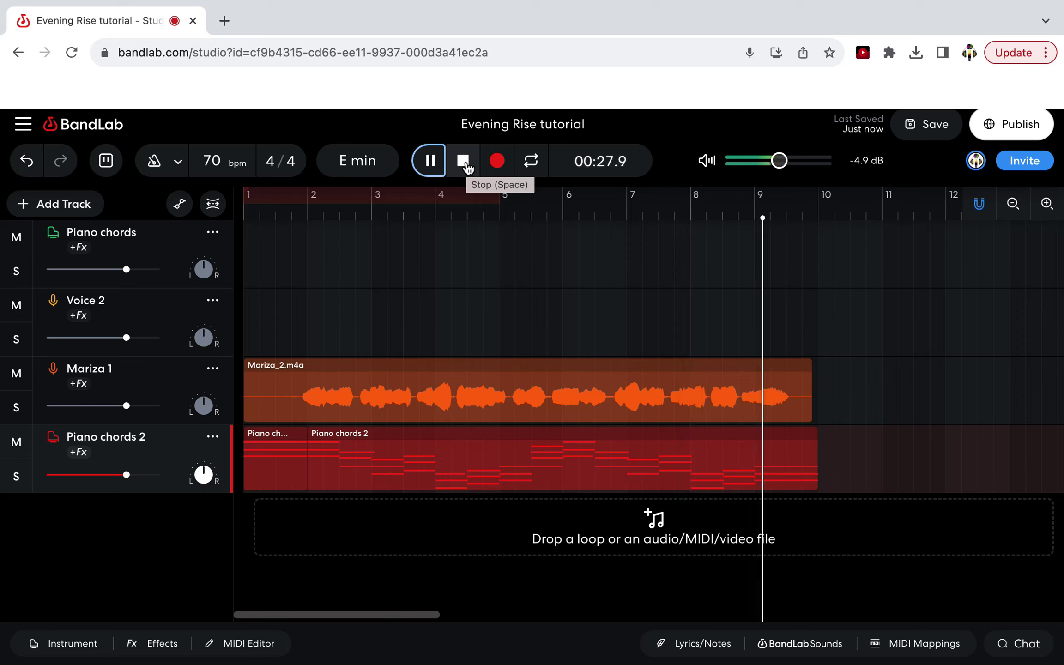
pyautogui.click(464, 162)
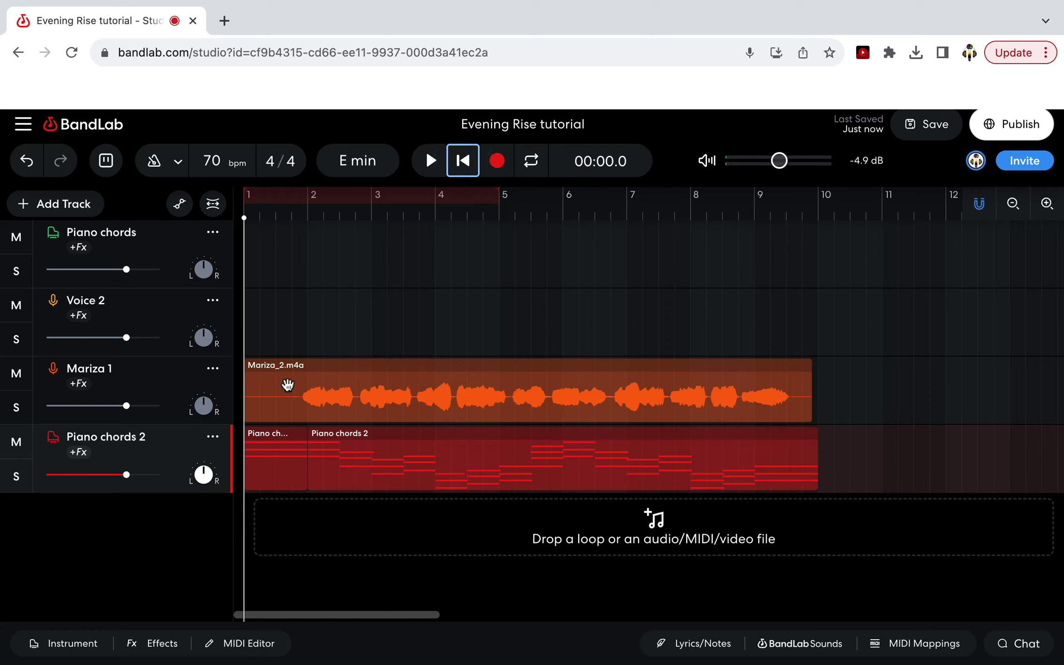
pyautogui.click(288, 385)
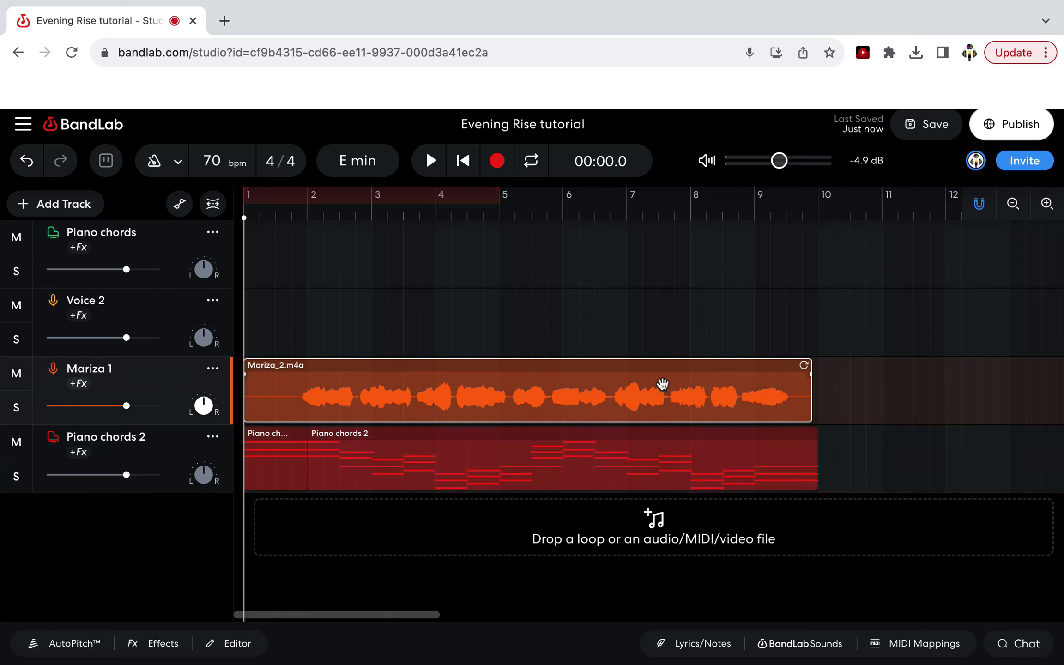
pyautogui.press('Delete')
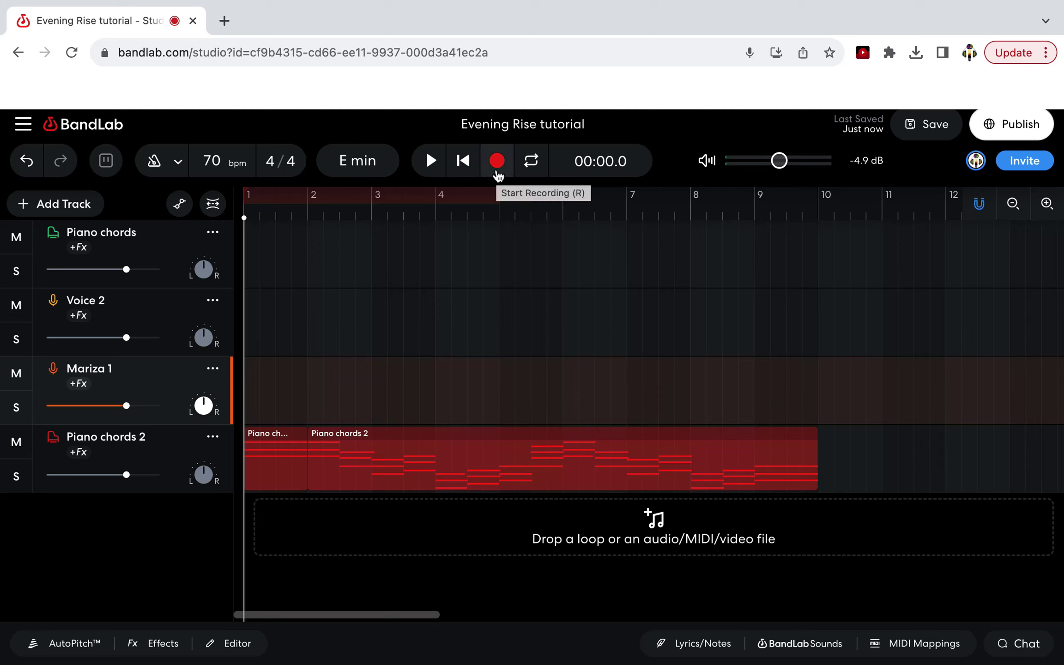
# - Restore the deleted vocal take and paste a copy of it just before bar 10
pyautogui.press('super+z')
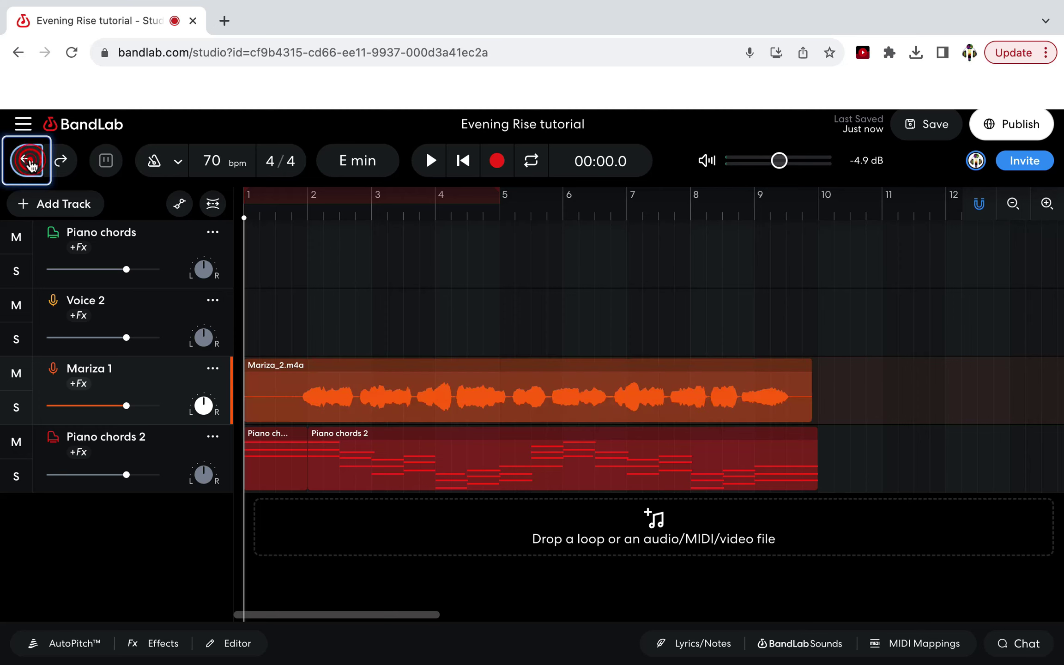
pyautogui.click(425, 393)
pyautogui.rightClick(426, 395)
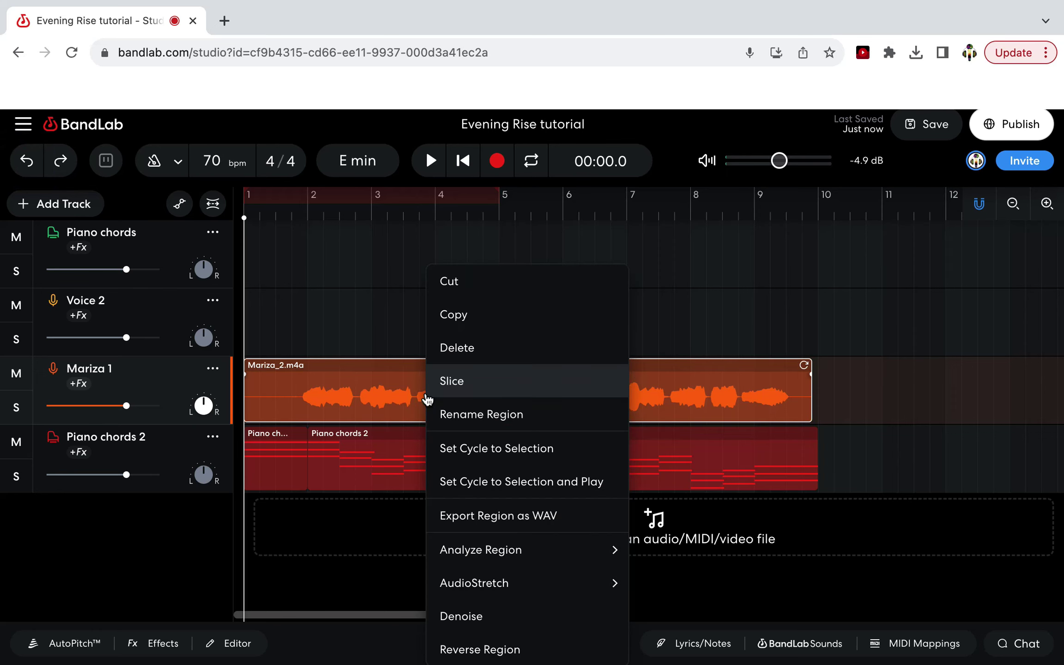
pyautogui.click(456, 316)
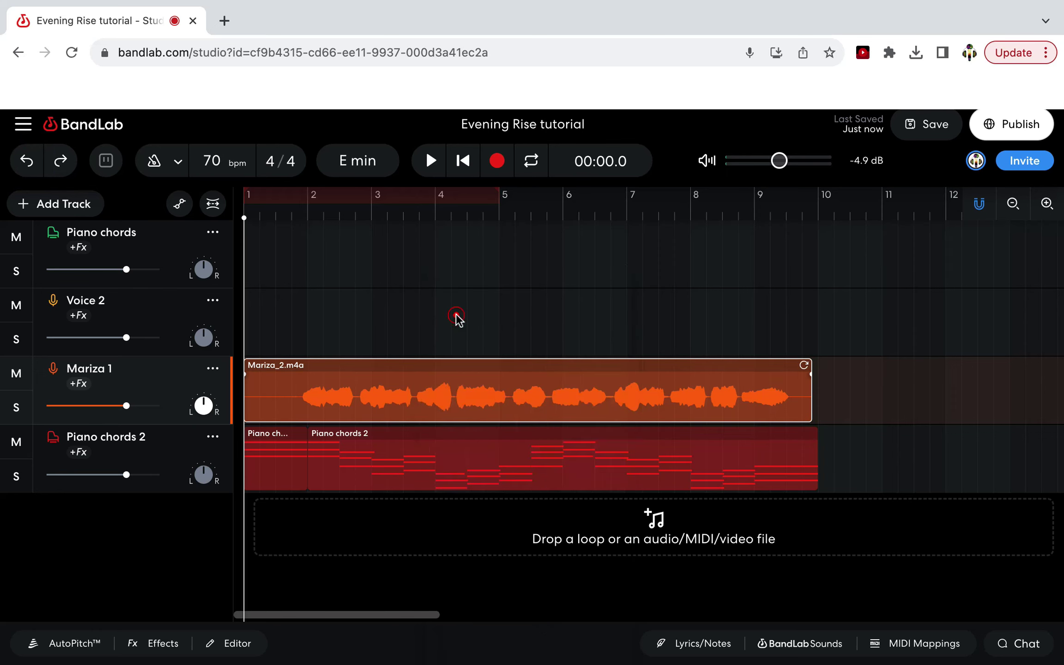
pyautogui.moveTo(245, 219); pyautogui.dragTo(811, 262)
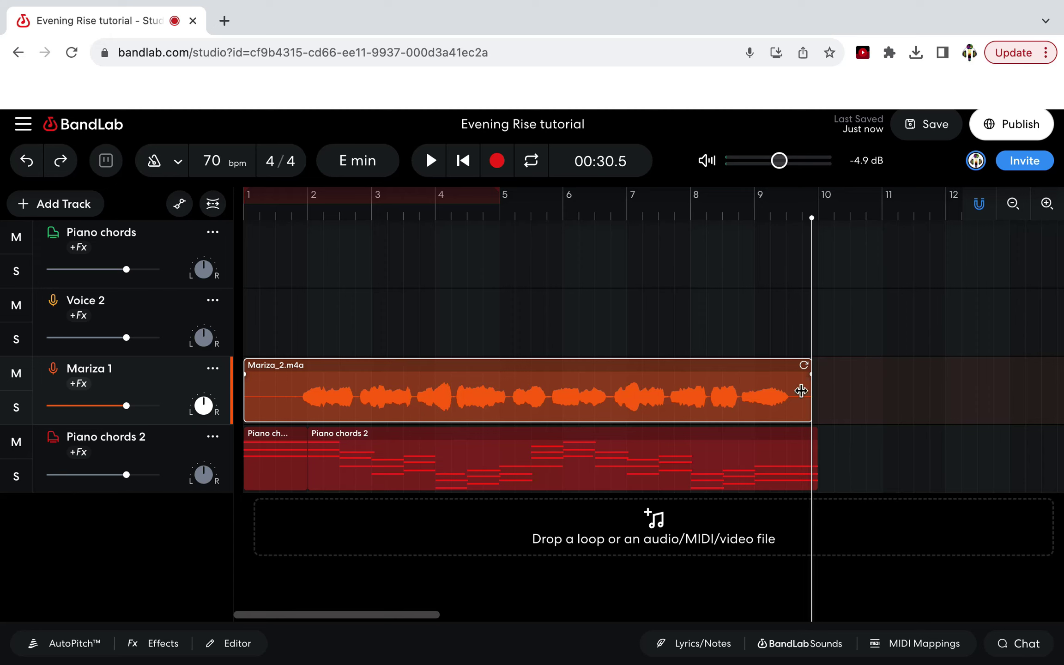
pyautogui.rightClick(846, 411)
pyautogui.click(860, 418)
# - Copy the Piano chords 2 region and paste it at the same playhead position
pyautogui.click(791, 450)
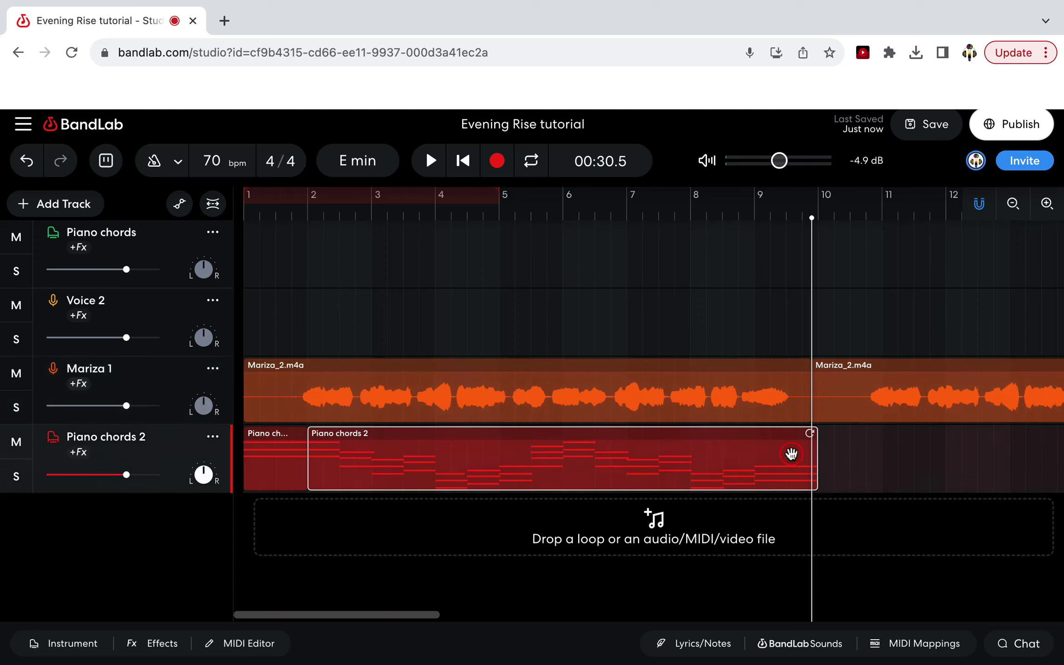
pyautogui.rightClick(791, 450)
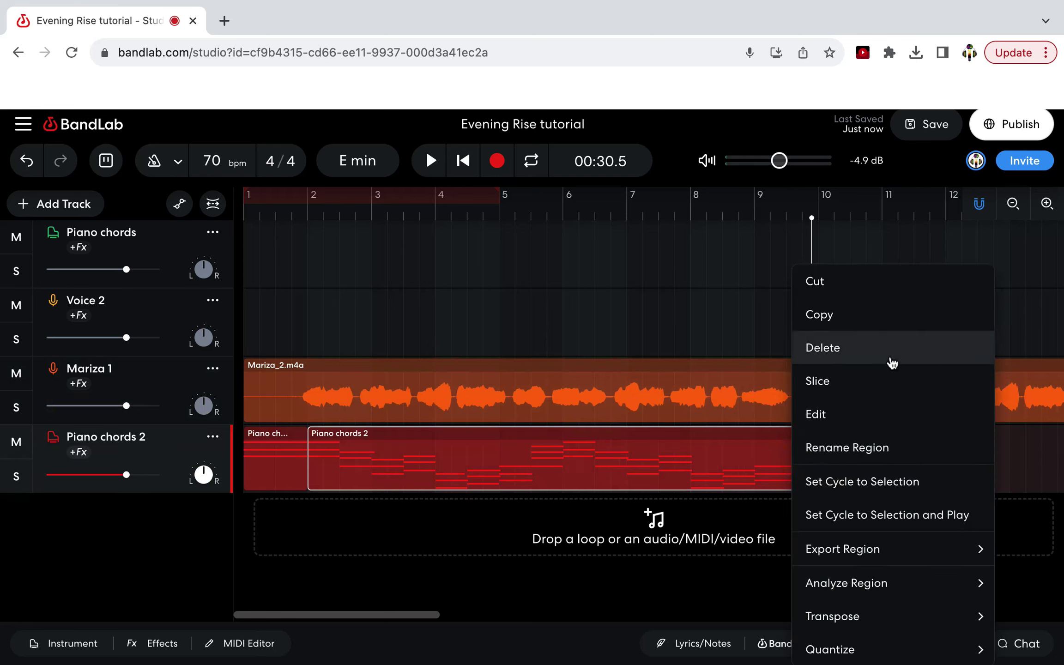
pyautogui.click(864, 322)
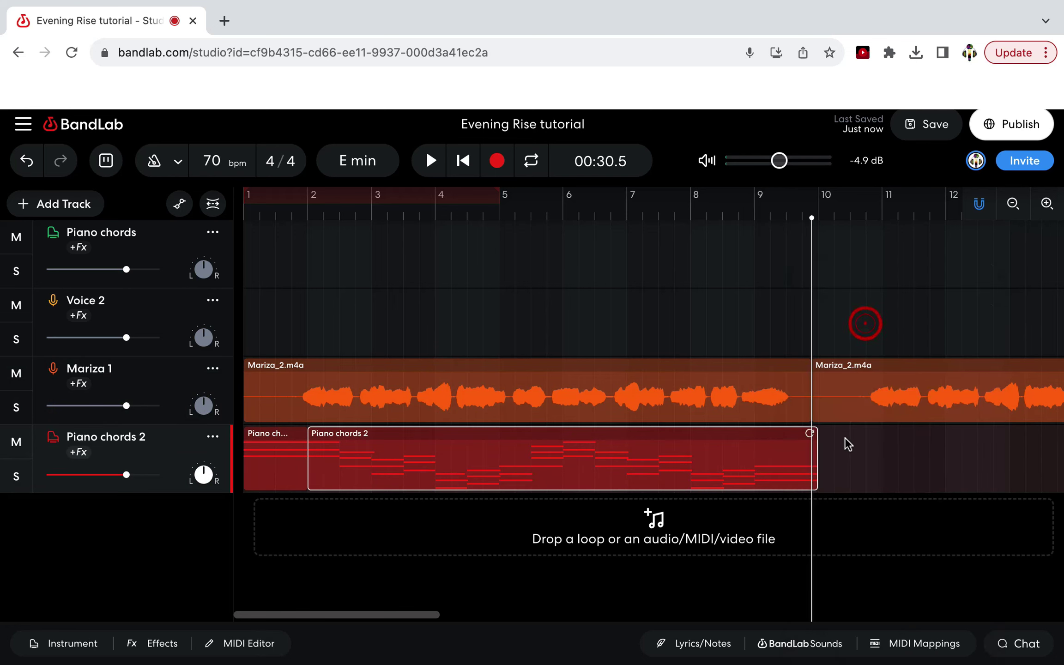
pyautogui.rightClick(843, 440)
pyautogui.click(863, 472)
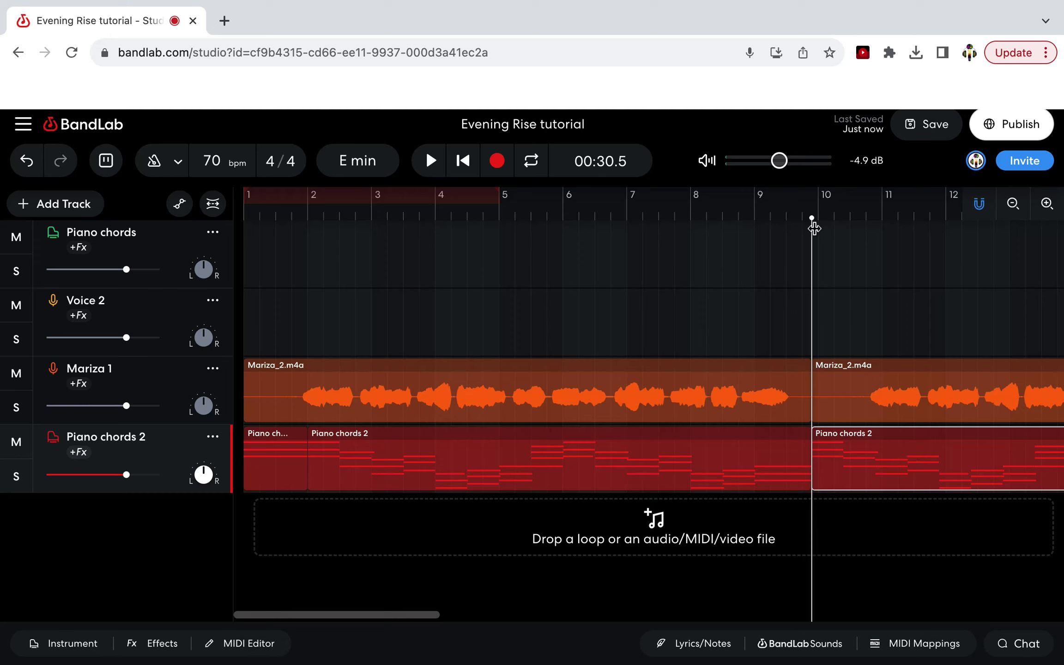
# - Split the second vocal clip near bar 10.8, delete the short fragment, and slide the later clip back toward bar 10
pyautogui.moveTo(812, 224); pyautogui.dragTo(865, 239)
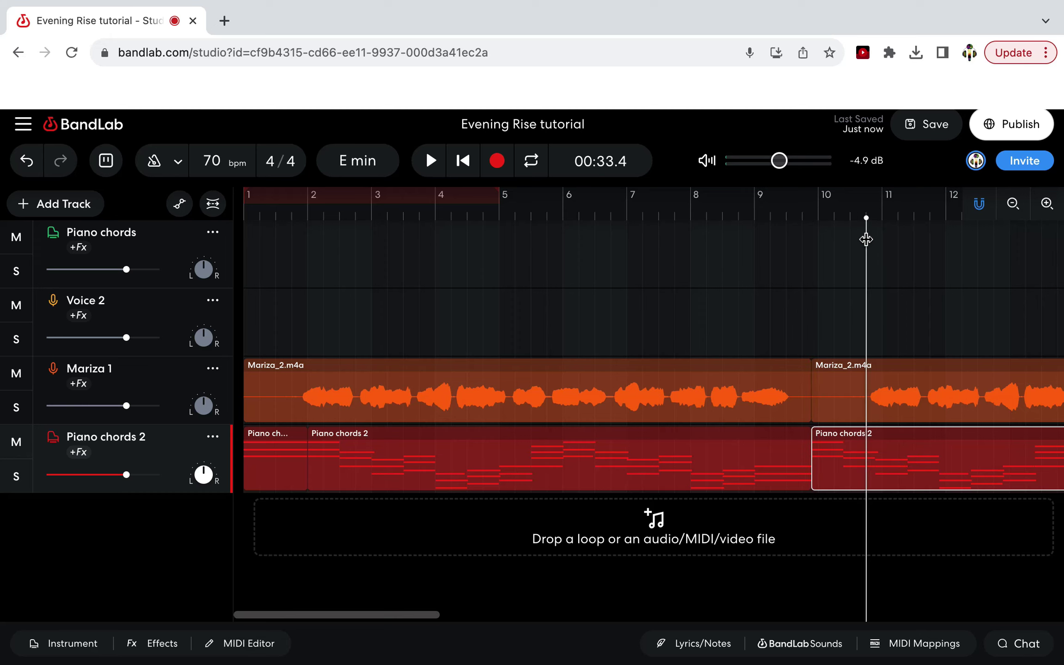
pyautogui.rightClick(846, 388)
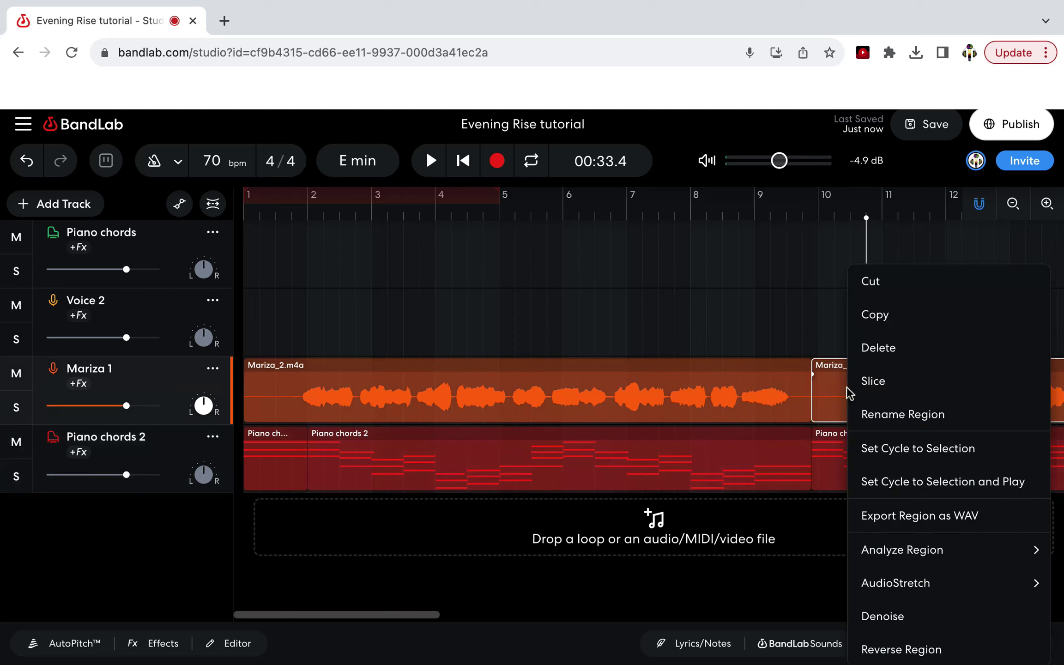
pyautogui.click(874, 381)
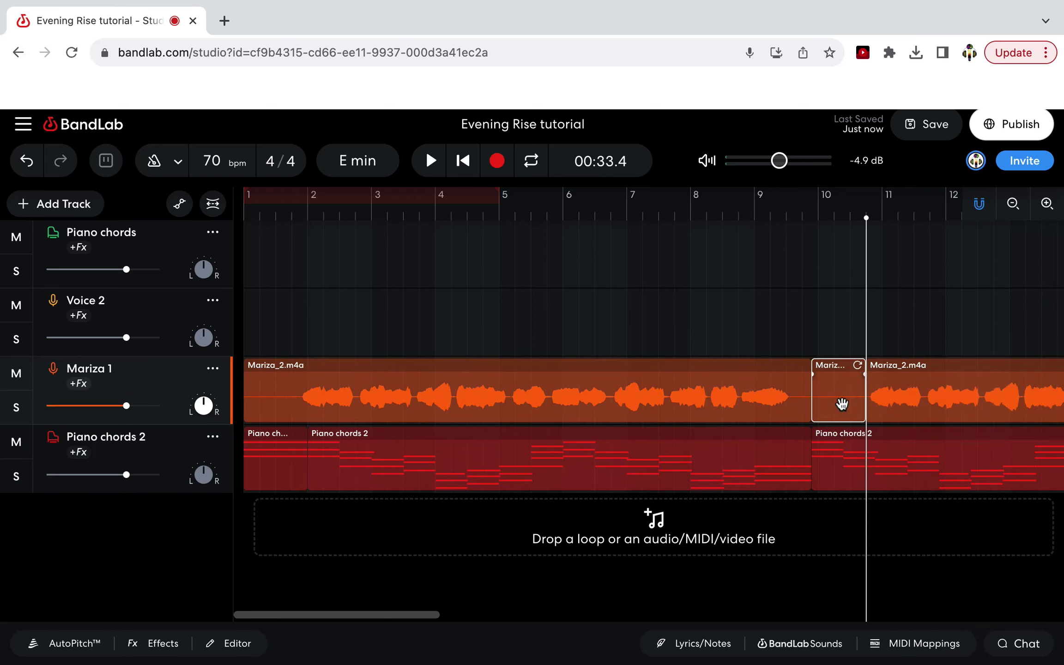
pyautogui.press('Delete')
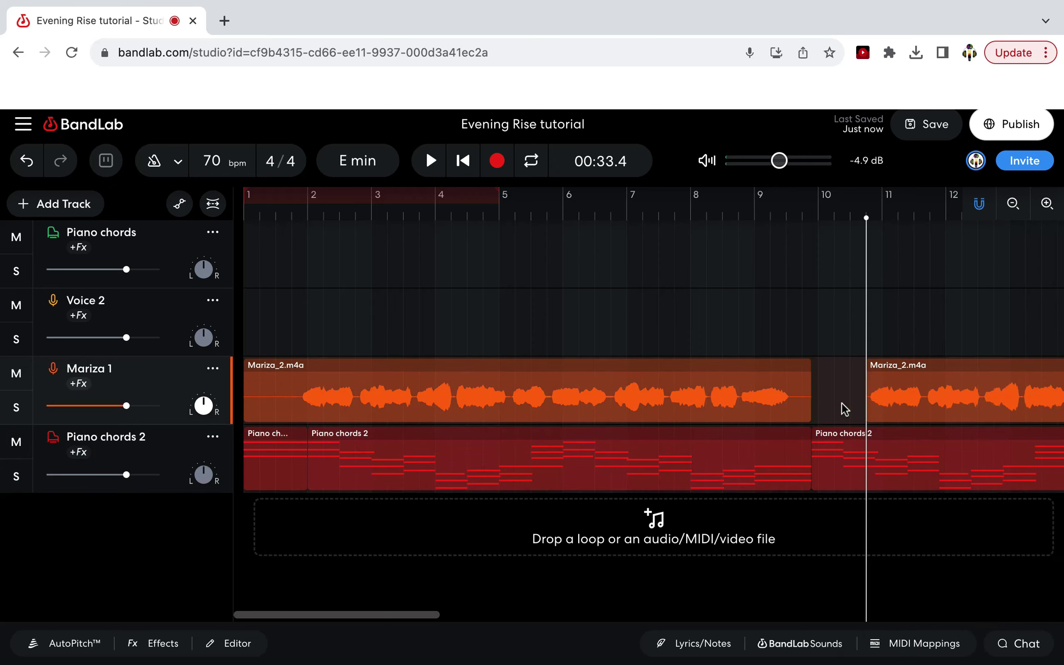
pyautogui.click(891, 394)
pyautogui.moveTo(886, 396); pyautogui.dragTo(838, 399)
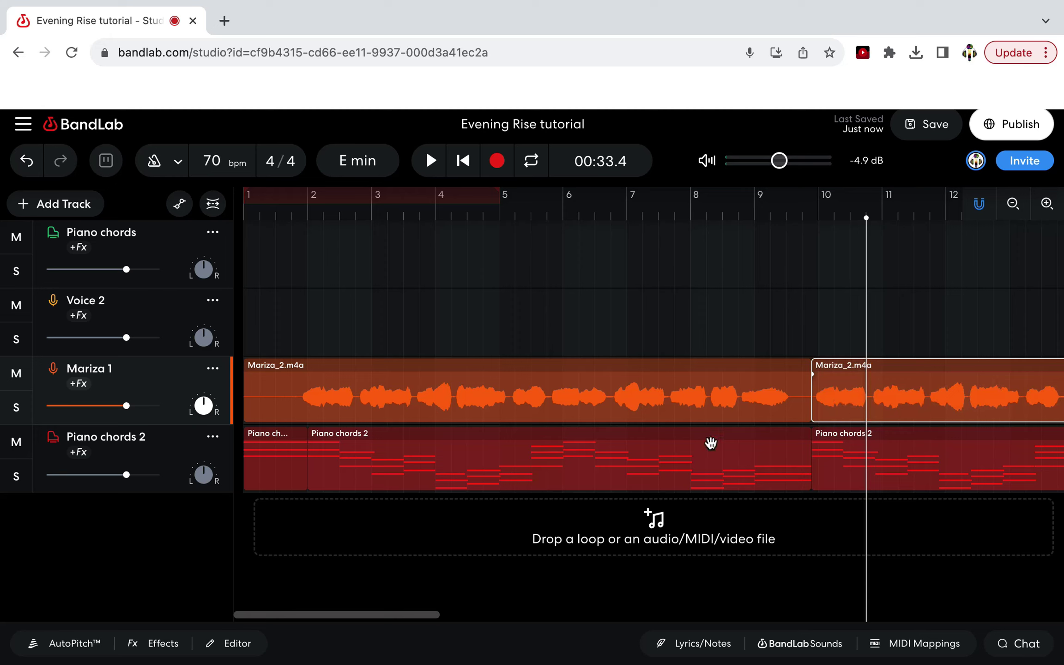
# - Play the project through, rewind the playhead to the song start, and save
pyautogui.click(427, 160)
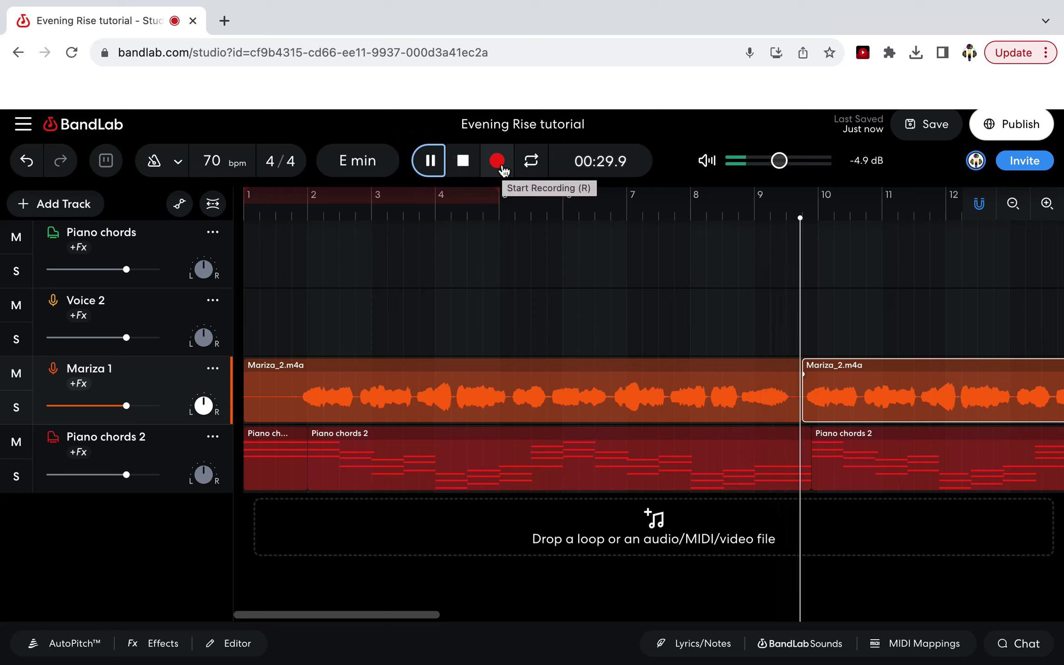
pyautogui.click(469, 167)
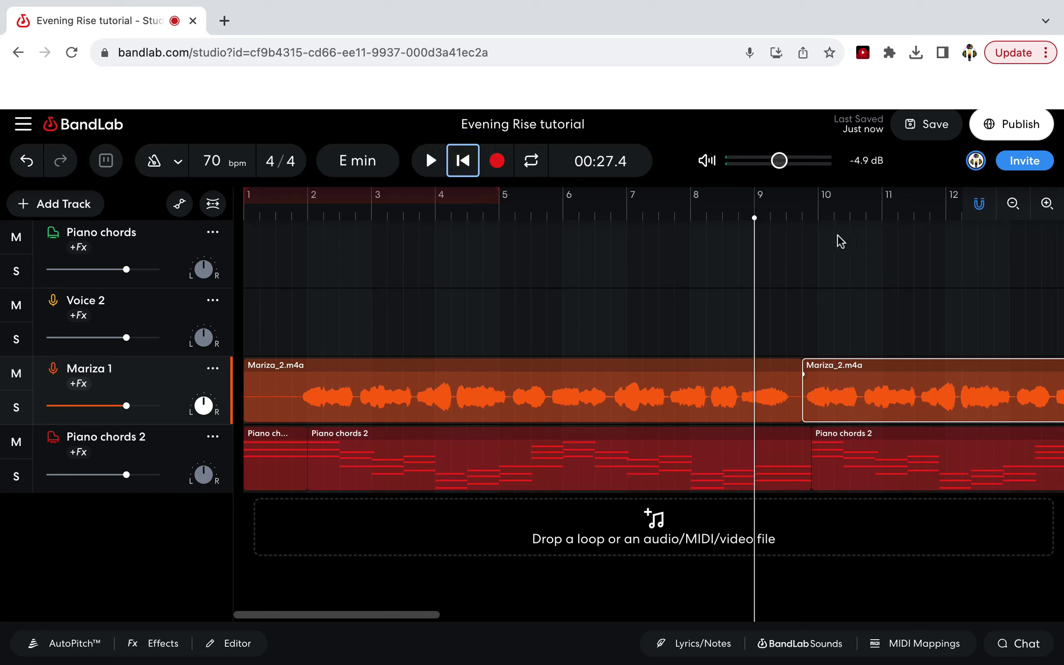
pyautogui.moveTo(754, 218); pyautogui.dragTo(127, 219)
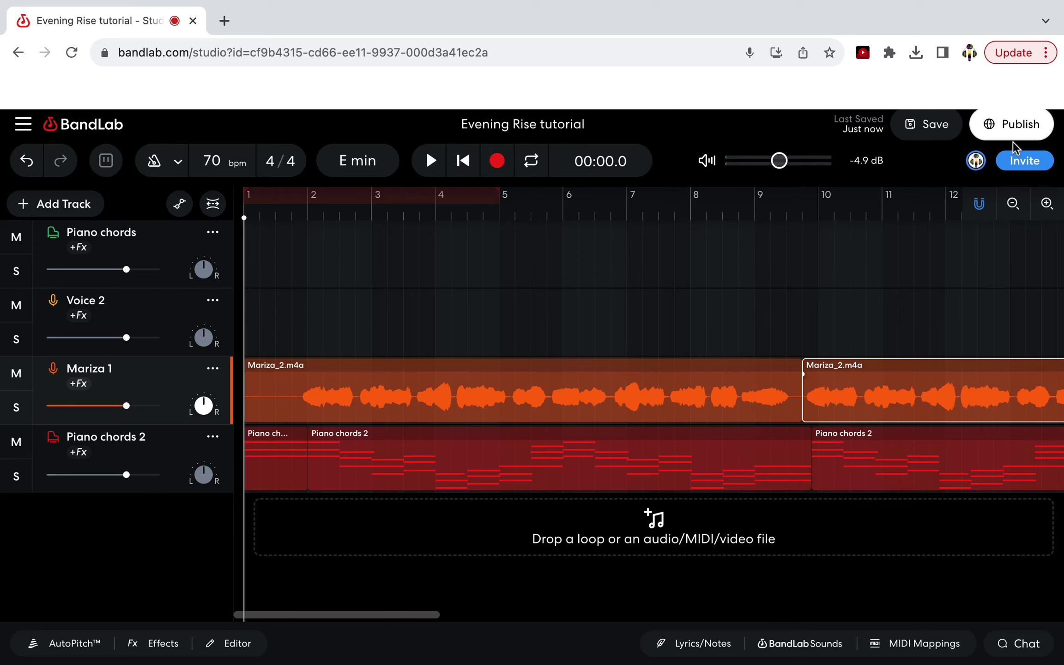
pyautogui.click(936, 127)
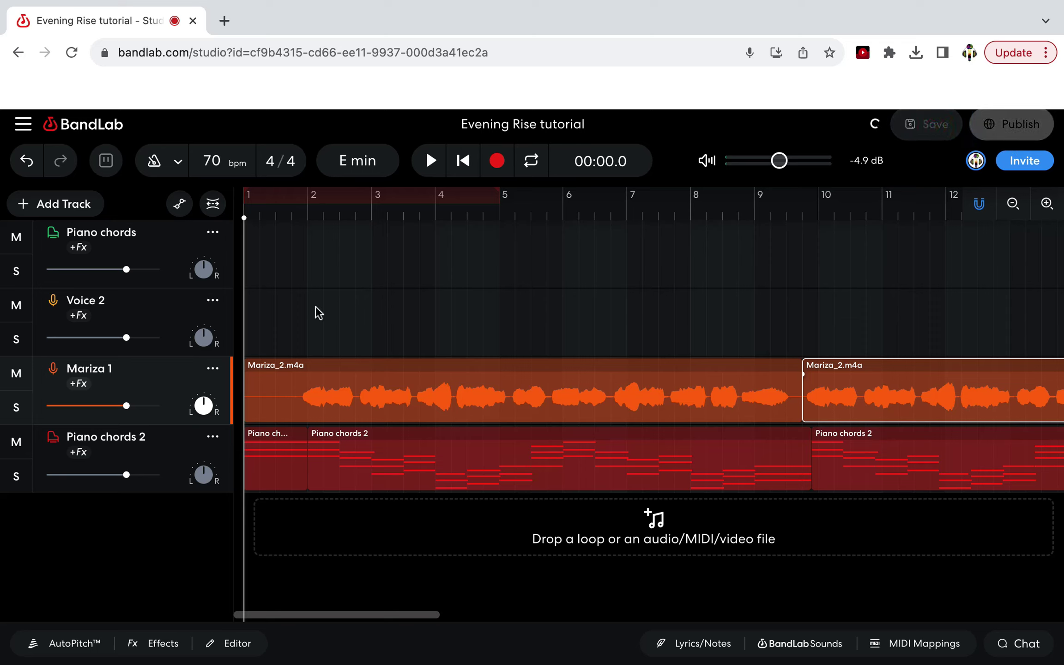
# - Rename Voice 2 to Edgar 1 and record a roughly 33-second take on it with the metronome on
pyautogui.click(102, 305)
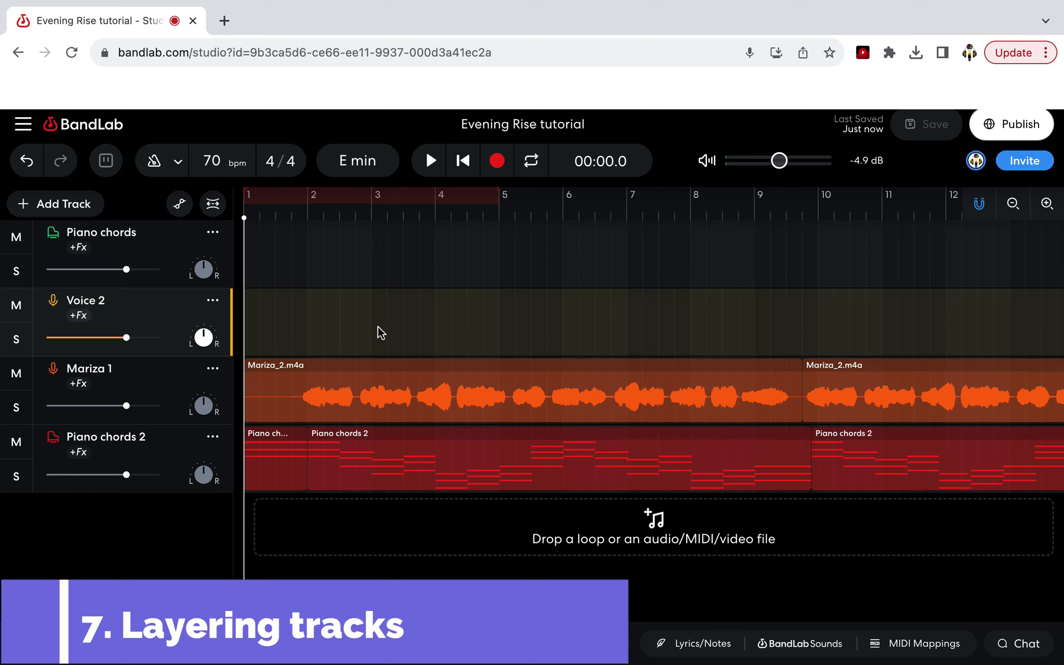
pyautogui.click(213, 300)
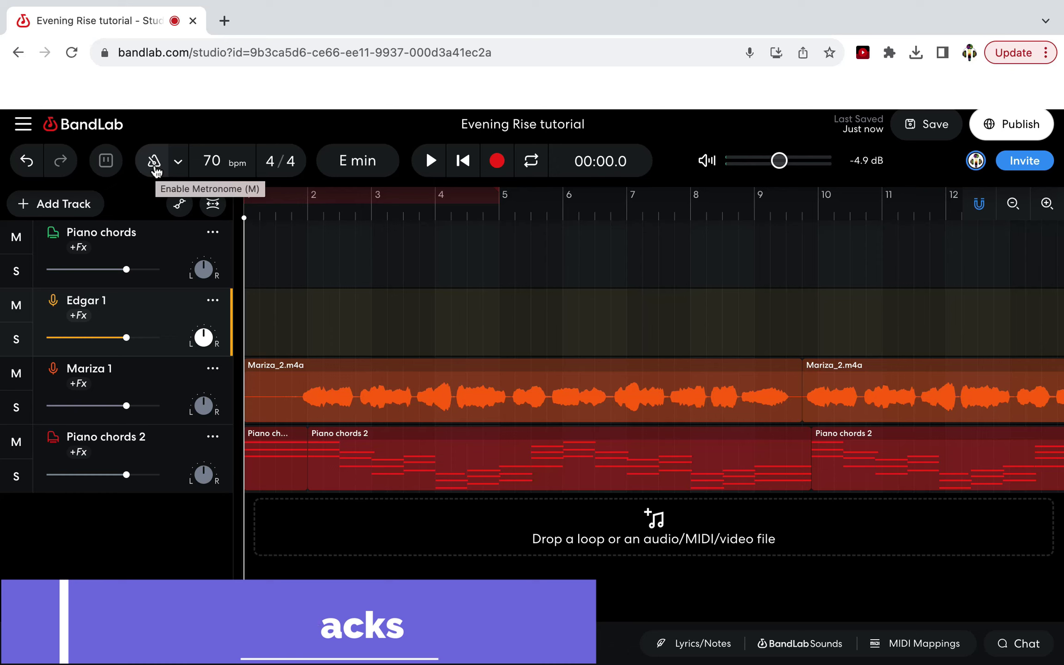
pyautogui.click(154, 161)
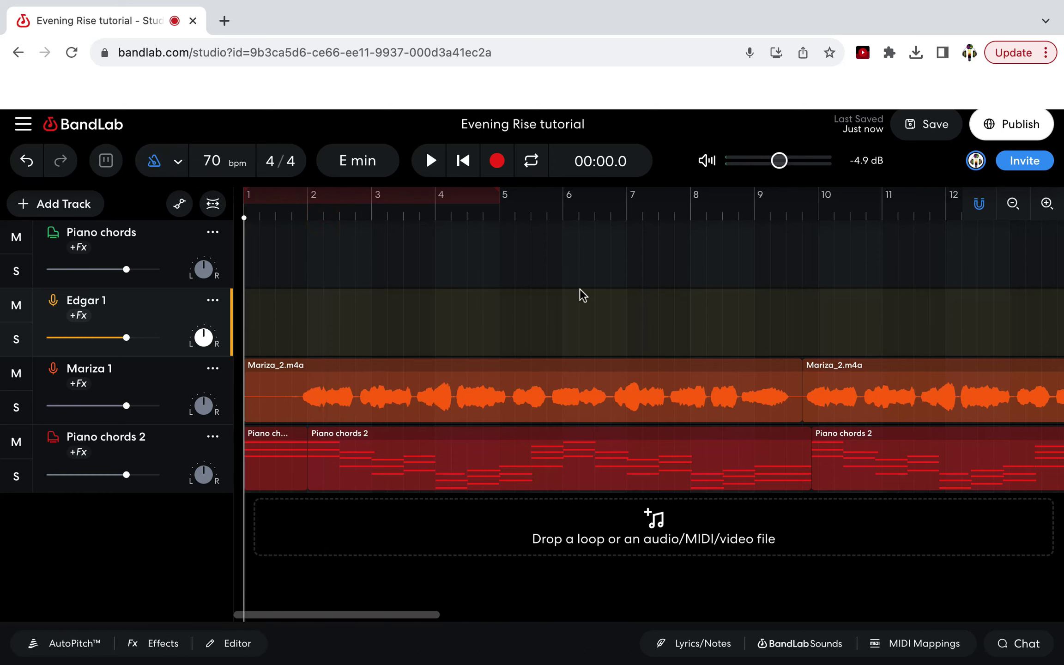
pyautogui.click(494, 163)
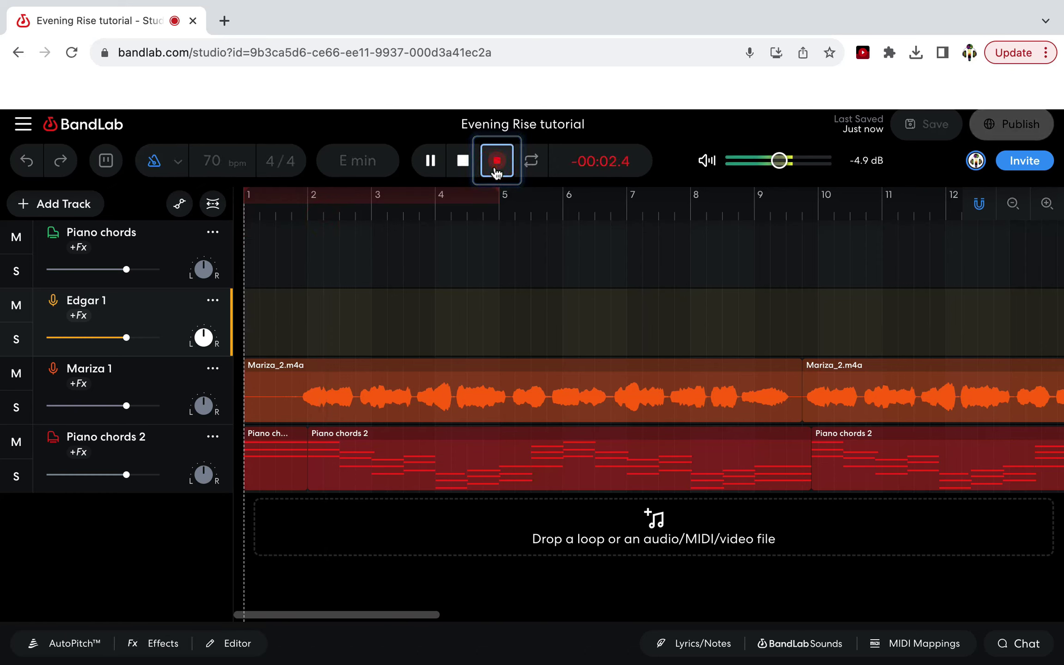
pyautogui.click(463, 161)
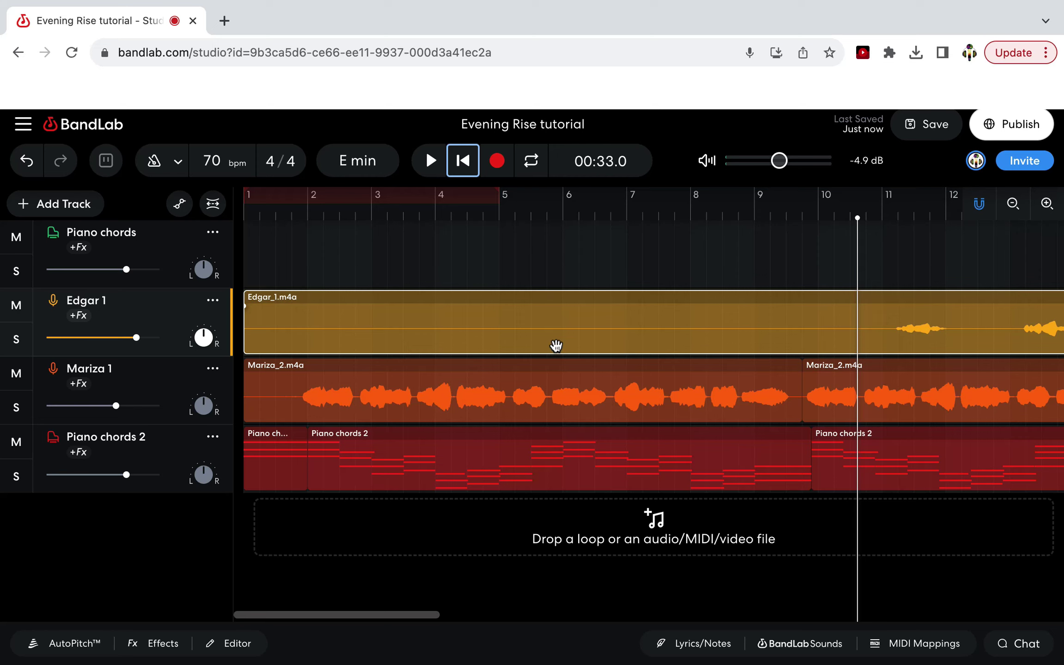
# - During playback raise Edgar 1 to +2.6 dB and lower Mariza 1 to about -4.4 dB, then save
pyautogui.hscroll(5, 556, 345)
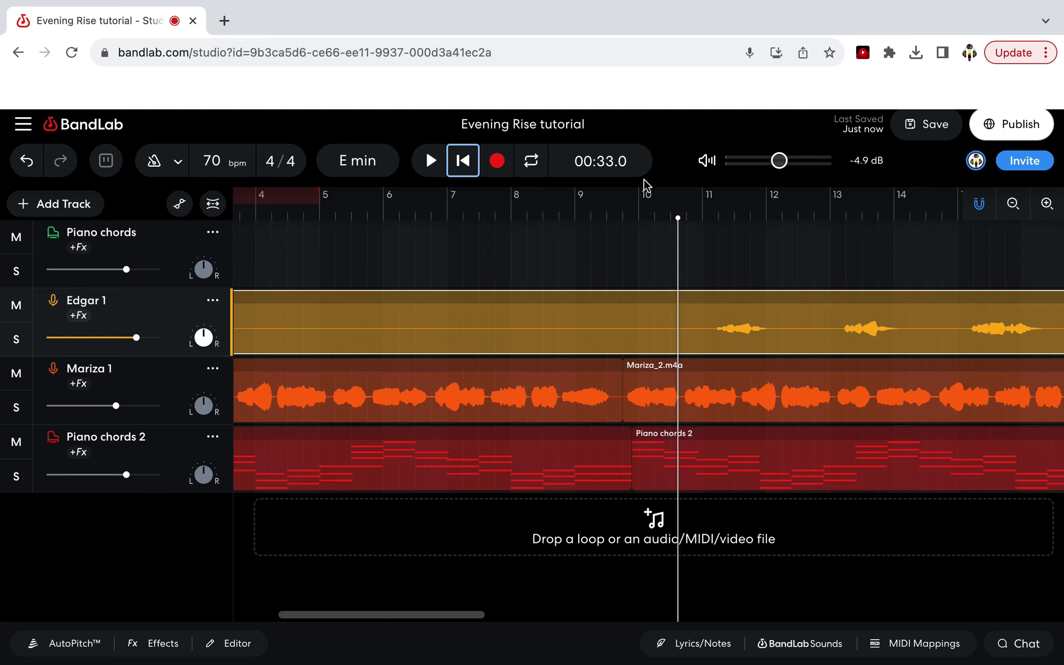
pyautogui.click(434, 163)
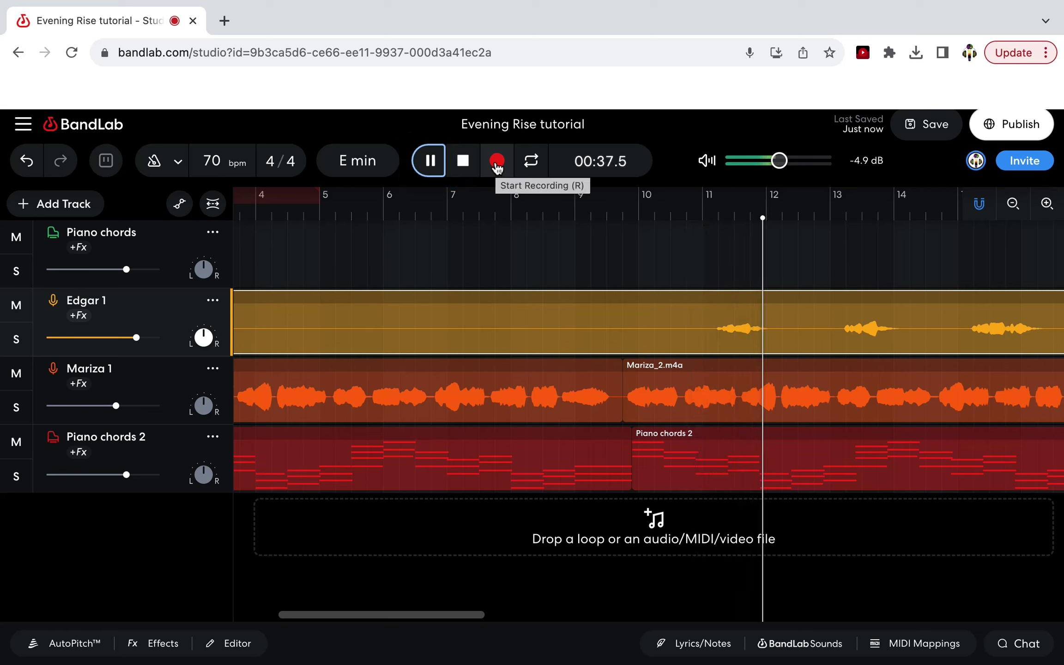
pyautogui.click(133, 338)
pyautogui.moveTo(132, 338); pyautogui.dragTo(140, 338)
pyautogui.moveTo(116, 406); pyautogui.dragTo(109, 406)
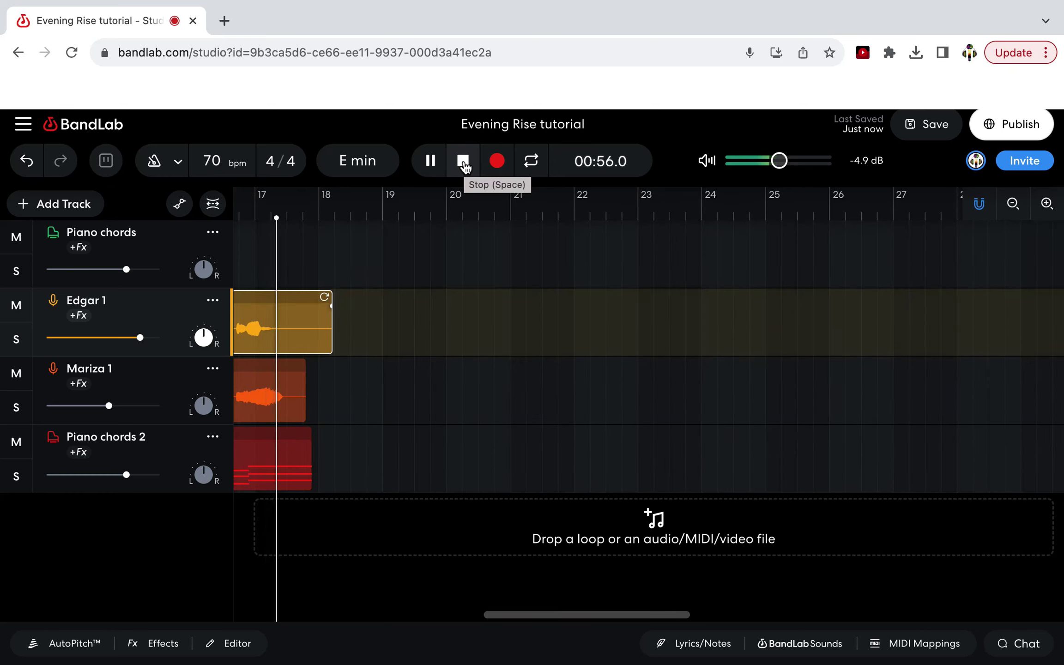
pyautogui.click(463, 162)
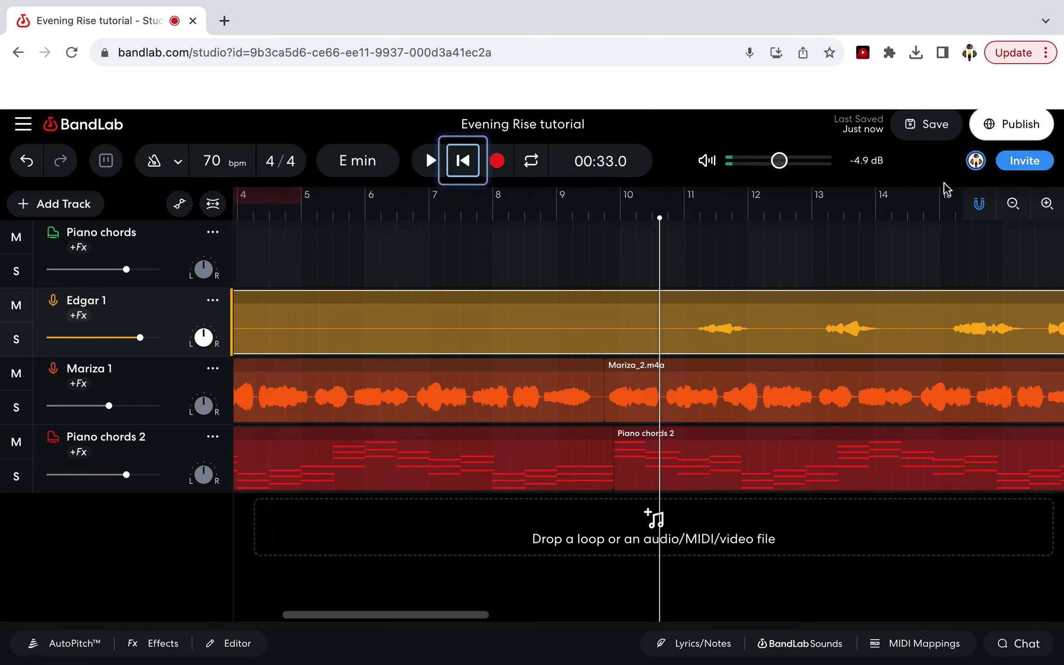
pyautogui.click(931, 130)
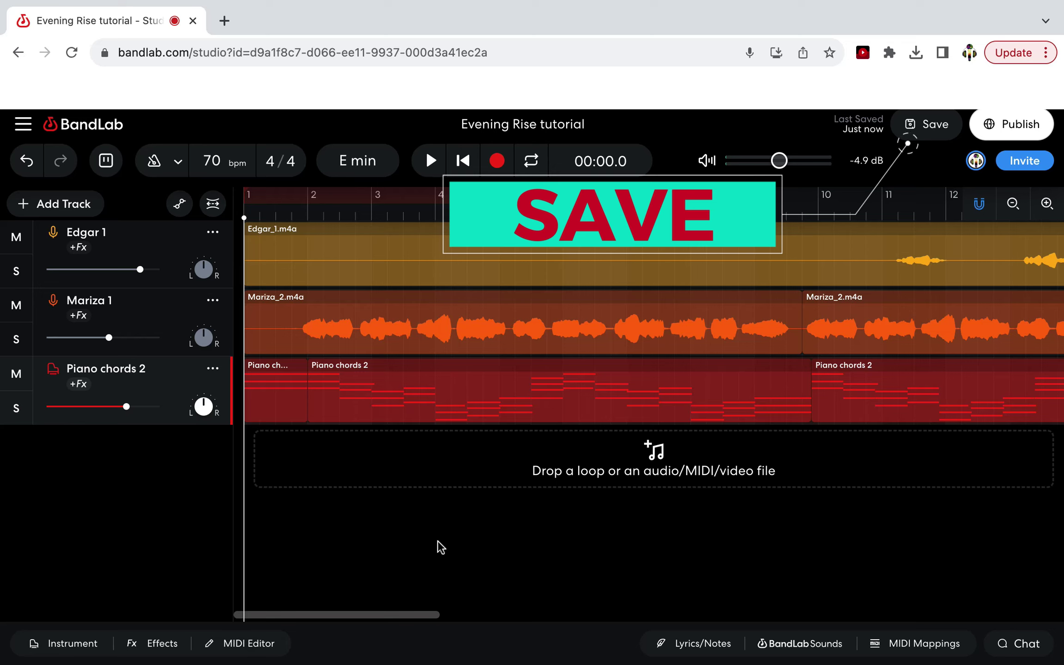
# - Add a Voice/Audio track, toggling its input monitoring on and back off
pyautogui.click(80, 210)
pyautogui.click(102, 293)
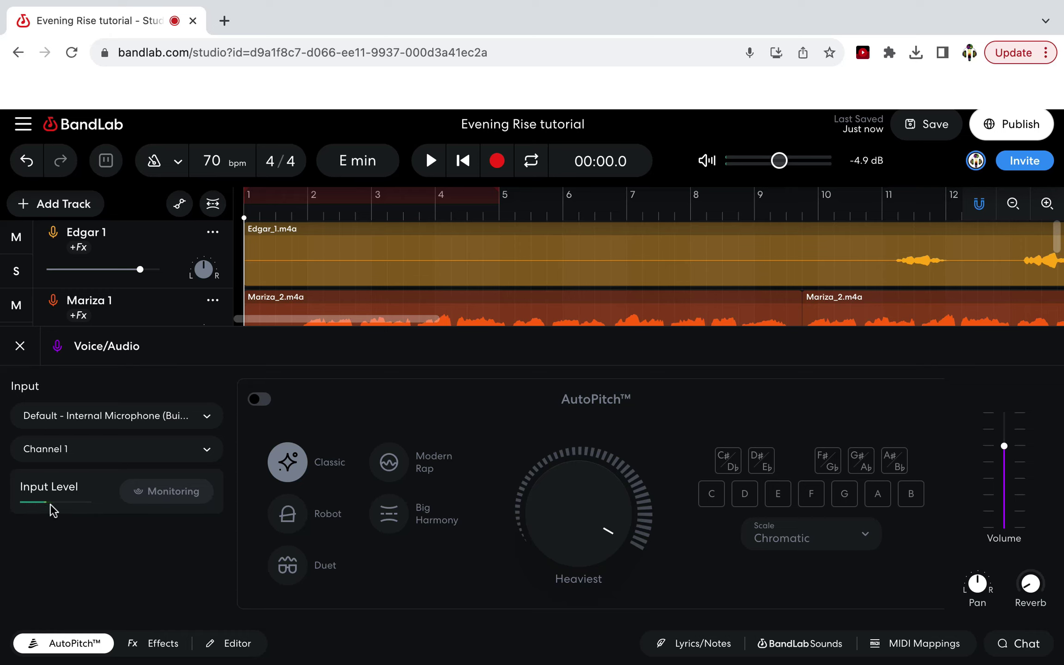
pyautogui.click(165, 501)
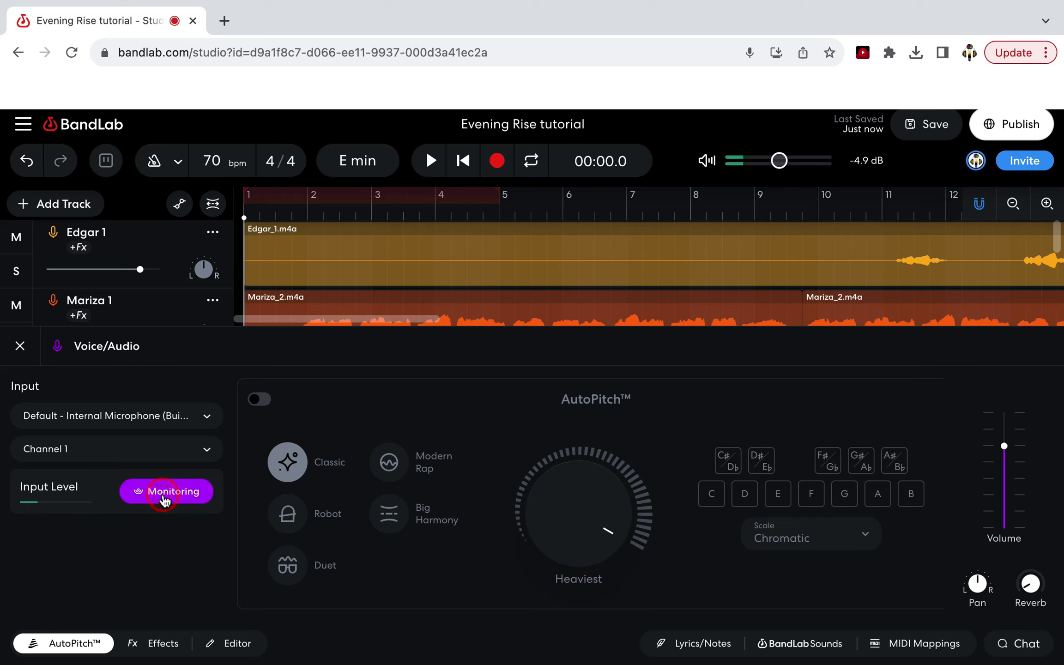
pyautogui.click(164, 500)
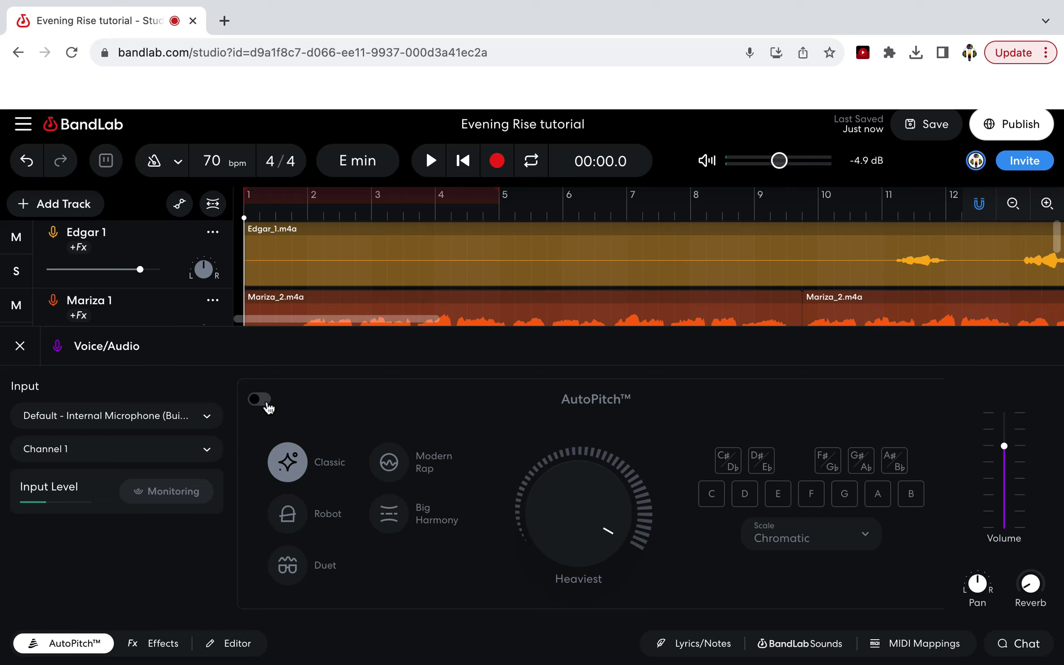
pyautogui.moveTo(556, 520)
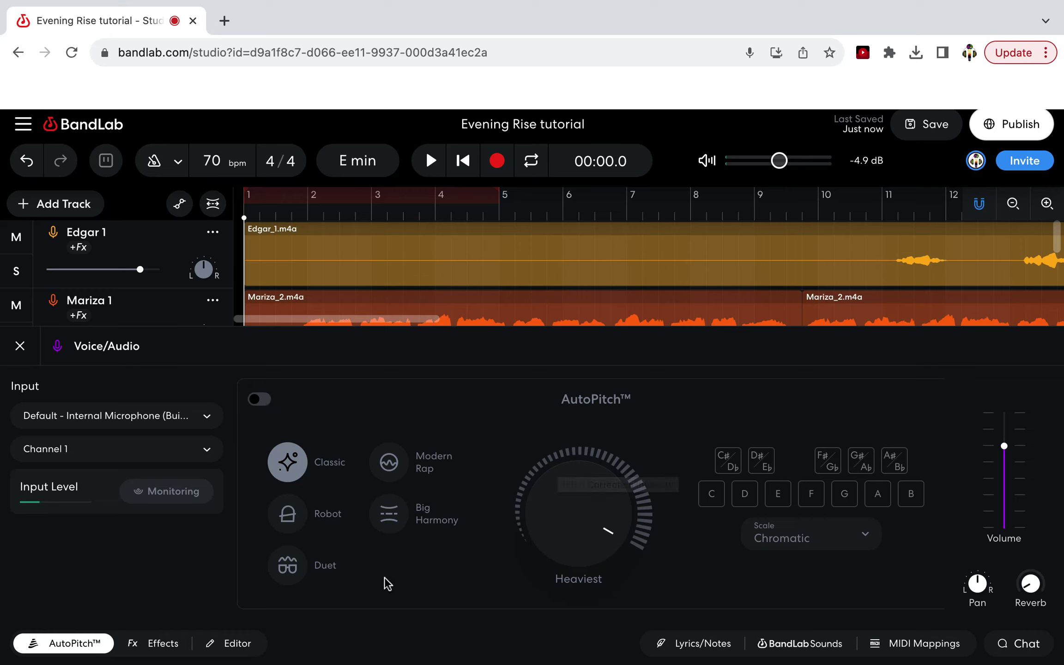
# - Name the new track Edgar 2 and record a vocal take of about 30.9 seconds with the metronome on
pyautogui.click(63, 644)
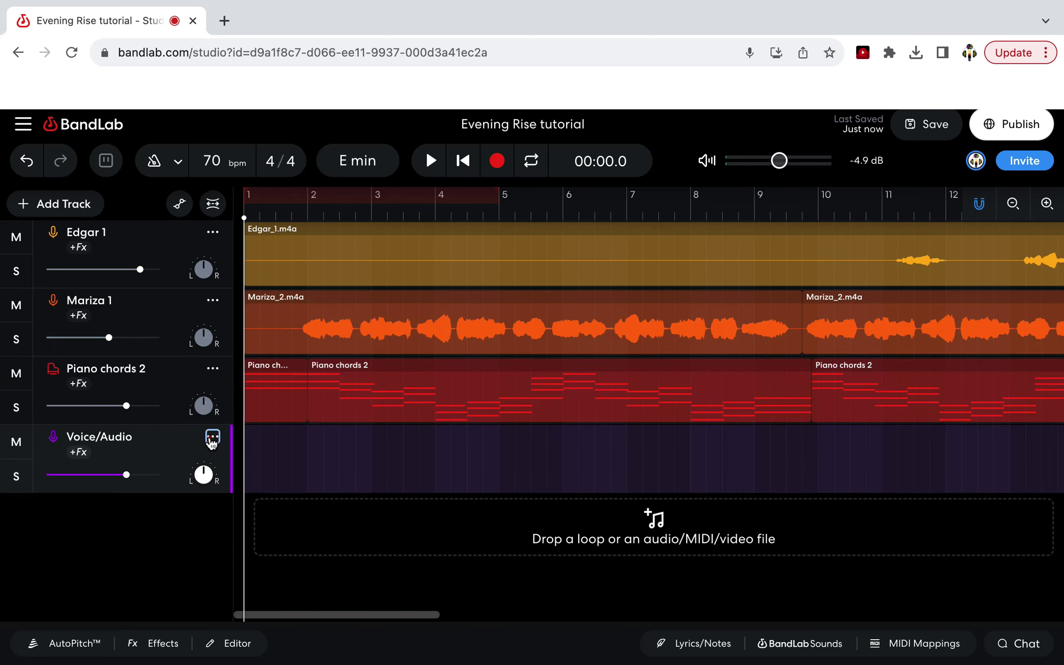
pyautogui.click(212, 436)
pyautogui.click(240, 312)
pyautogui.write('Edgar 2')
pyautogui.click(178, 557)
pyautogui.click(154, 163)
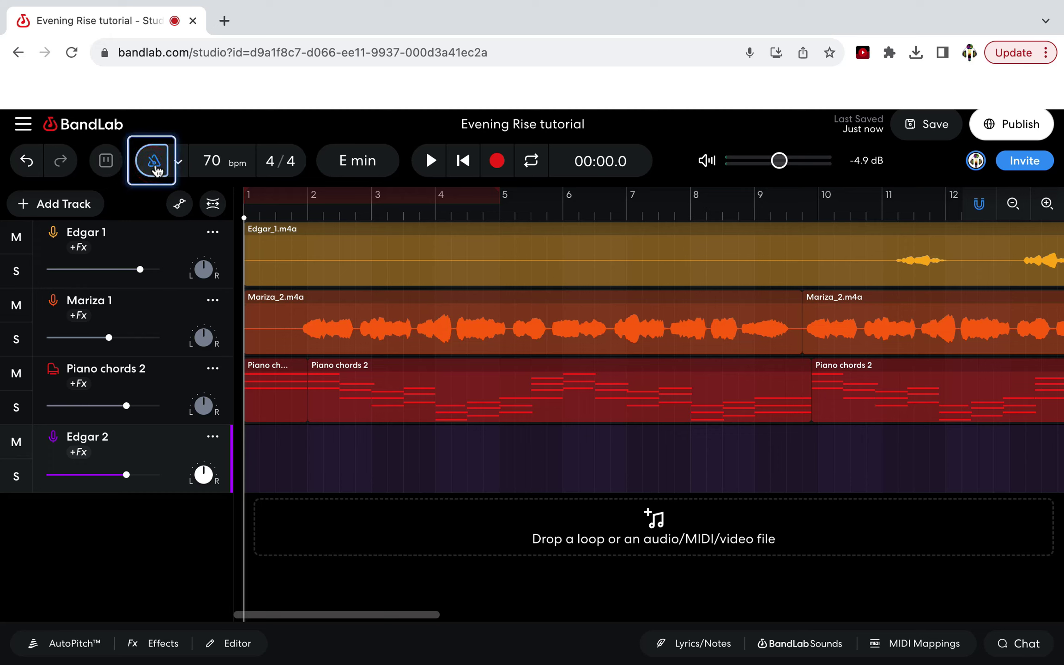
pyautogui.click(499, 166)
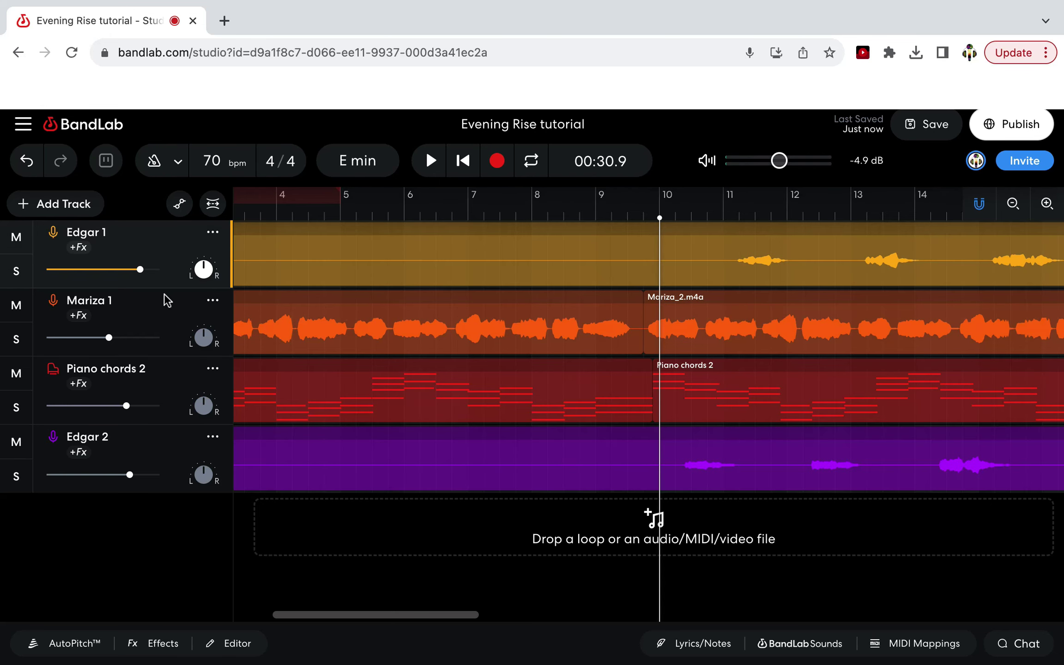
# - Mute Edgar 1, Mariza 1 and Piano chords 2, then play to hear Edgar 2 alone
pyautogui.click(19, 240)
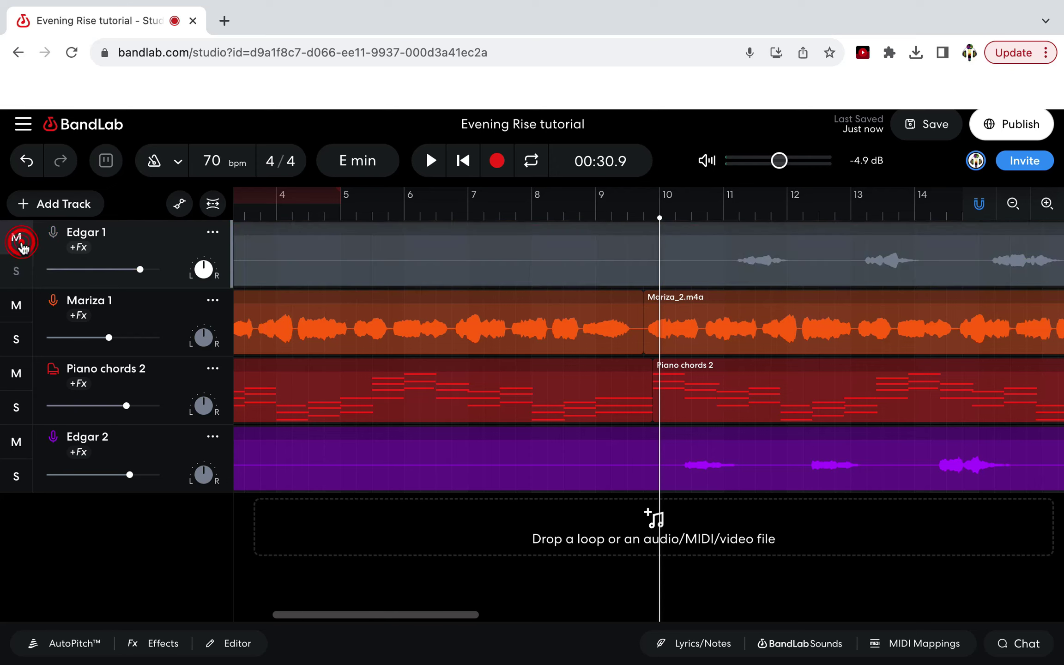
pyautogui.click(19, 306)
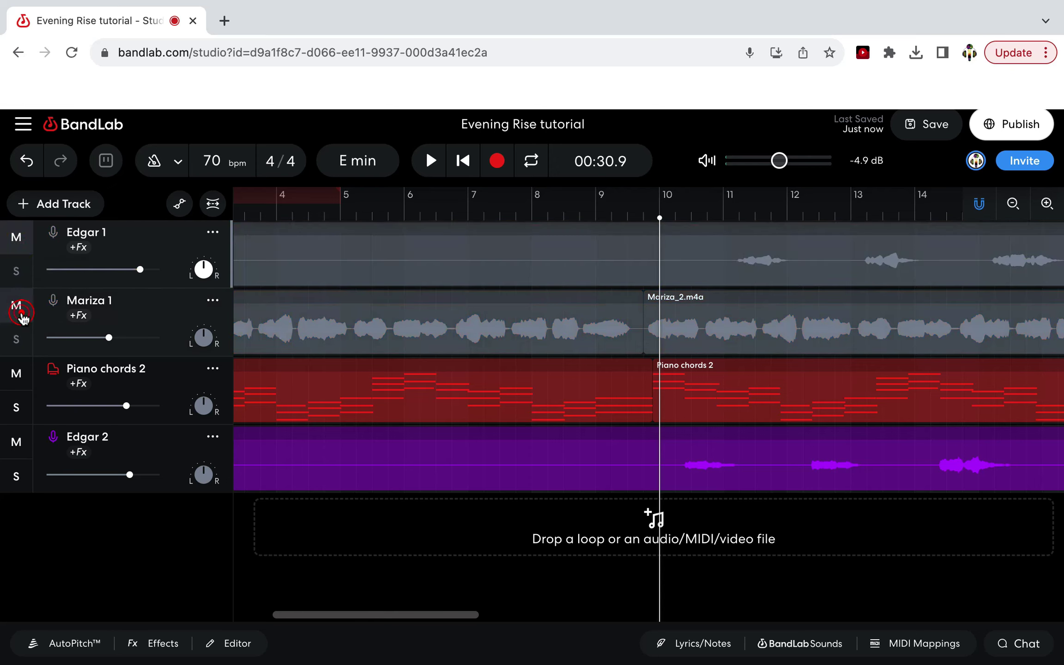
pyautogui.click(17, 373)
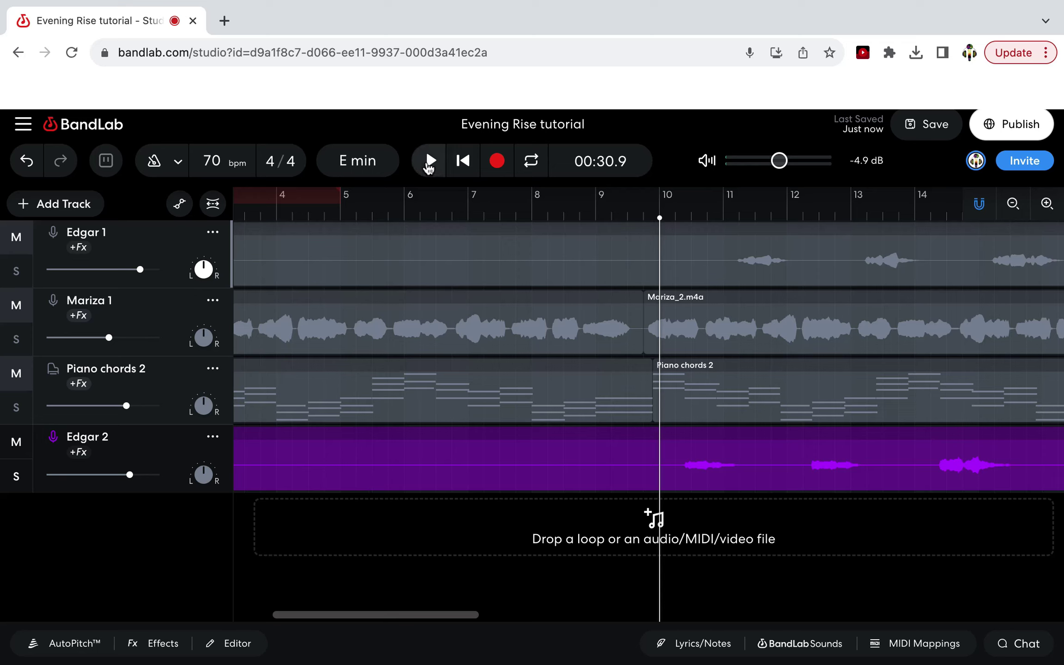
pyautogui.click(431, 163)
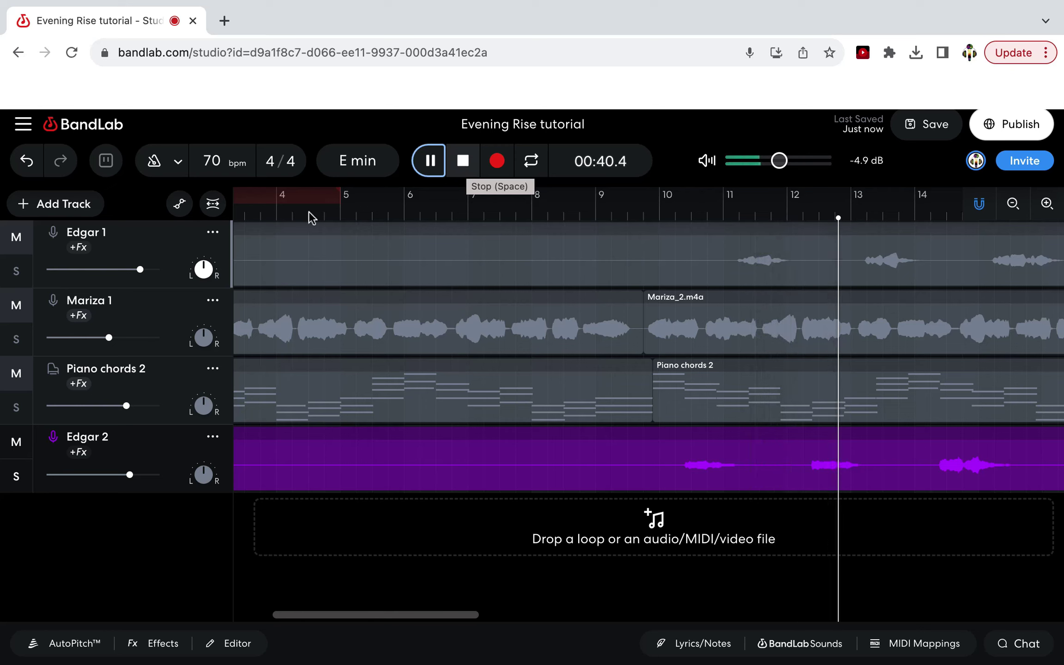
# - Unmute Edgar 1, solo Piano chords 2, and stop playback
pyautogui.click(16, 249)
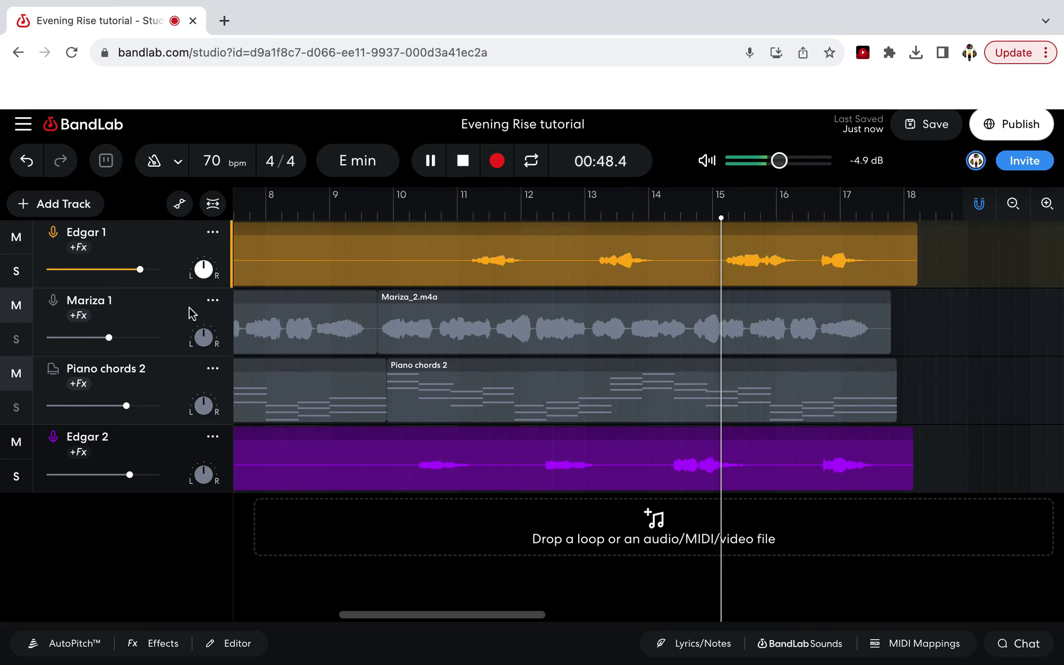
pyautogui.click(15, 406)
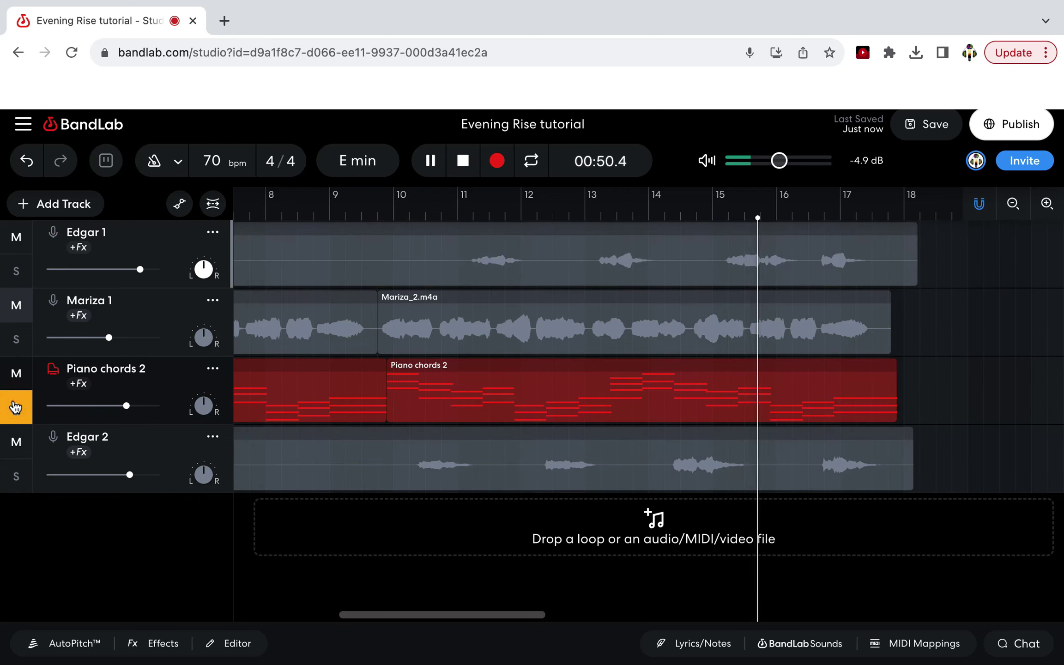
pyautogui.press('space')
# - Listen to all four tracks together from bar 1, stopping at about 00:56.8
pyautogui.hscroll(-5, 532, 432)
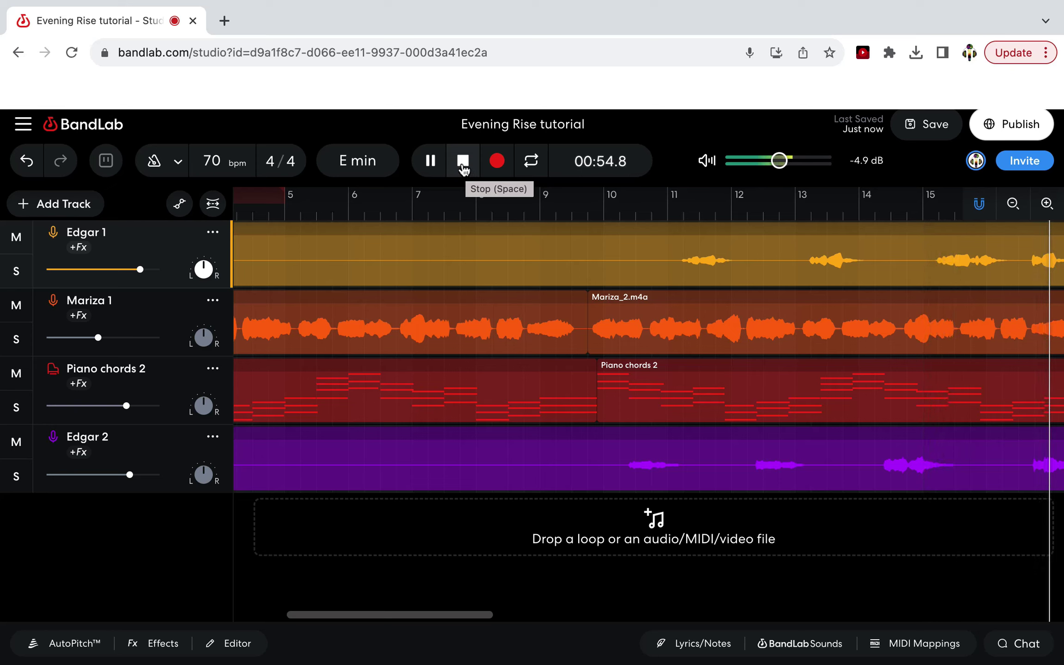
pyautogui.click(464, 169)
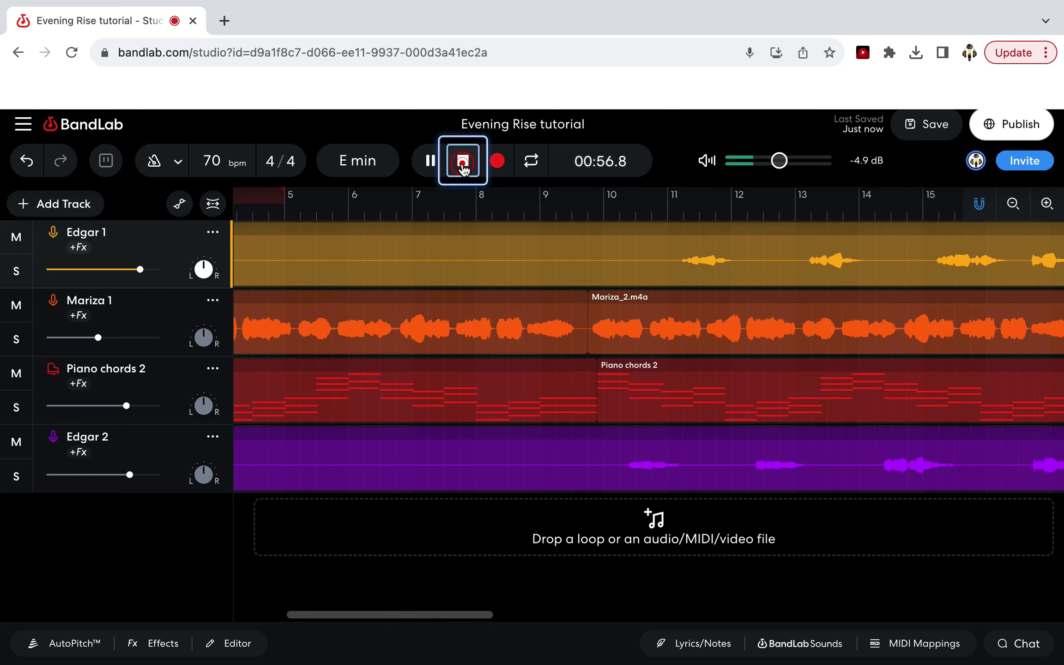